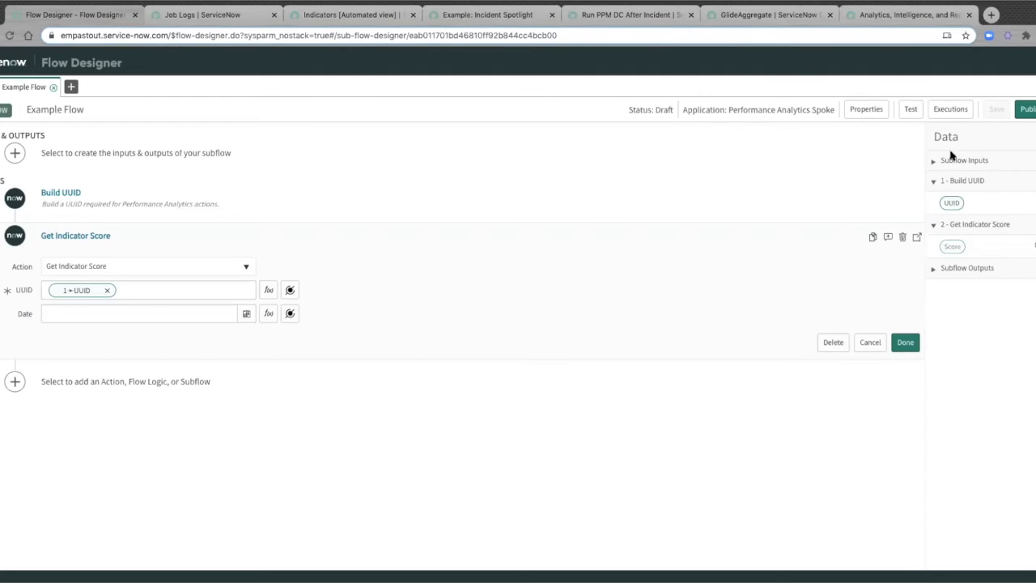
Expand the Build UUID action in Example Flow to examine its indicator, breakdown and element configuration
click(604, 194)
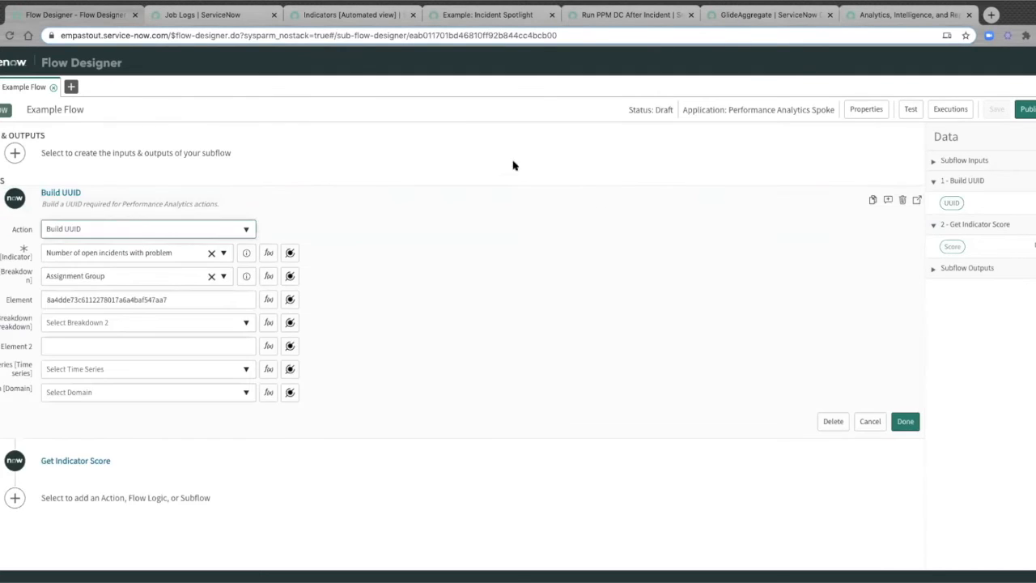
click(167, 199)
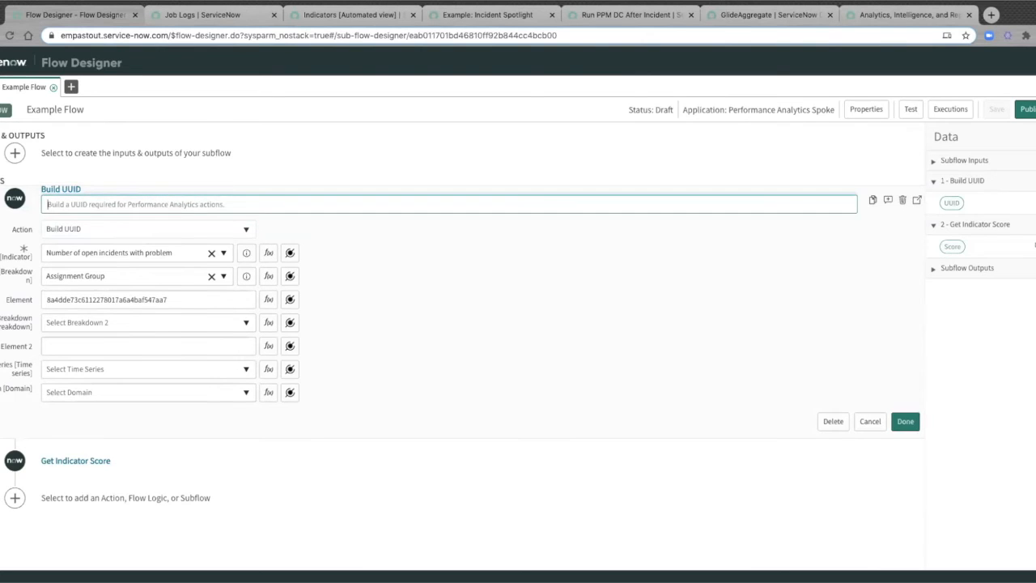
Browse the lists of existing flows, subflows, actions and executions, ending on the subflows list
click(1, 87)
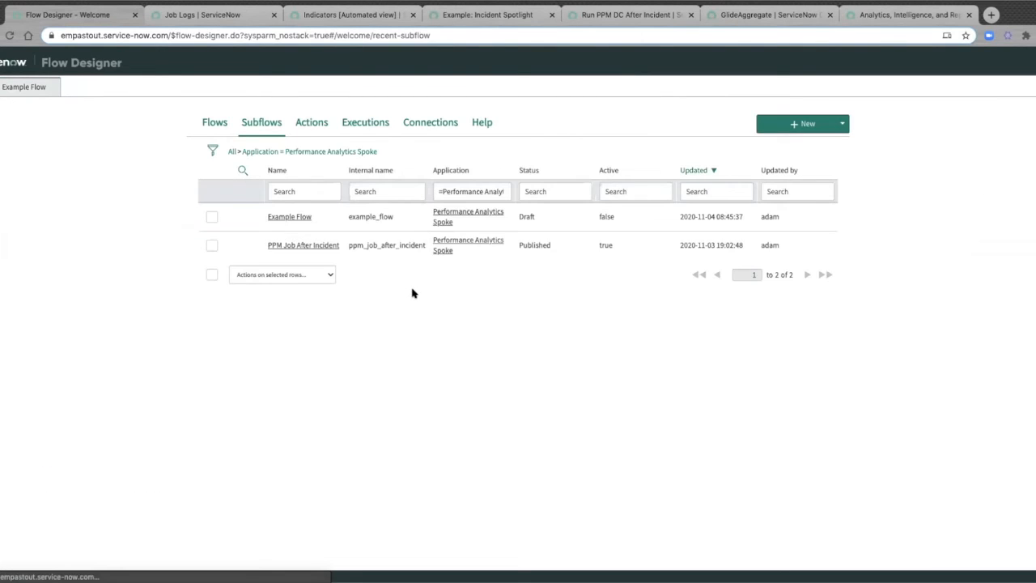
click(211, 122)
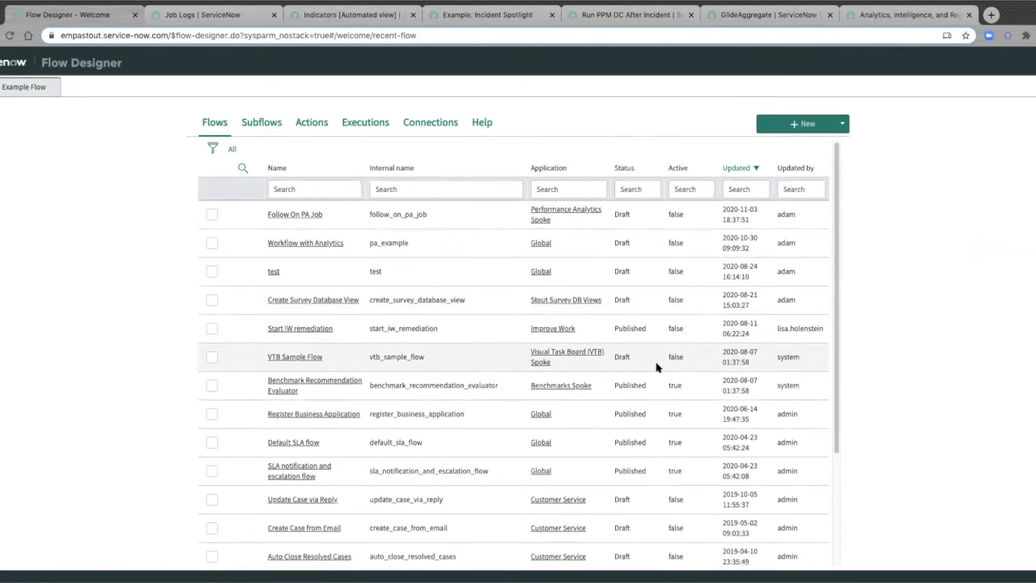
scroll(660, 364, down, 3)
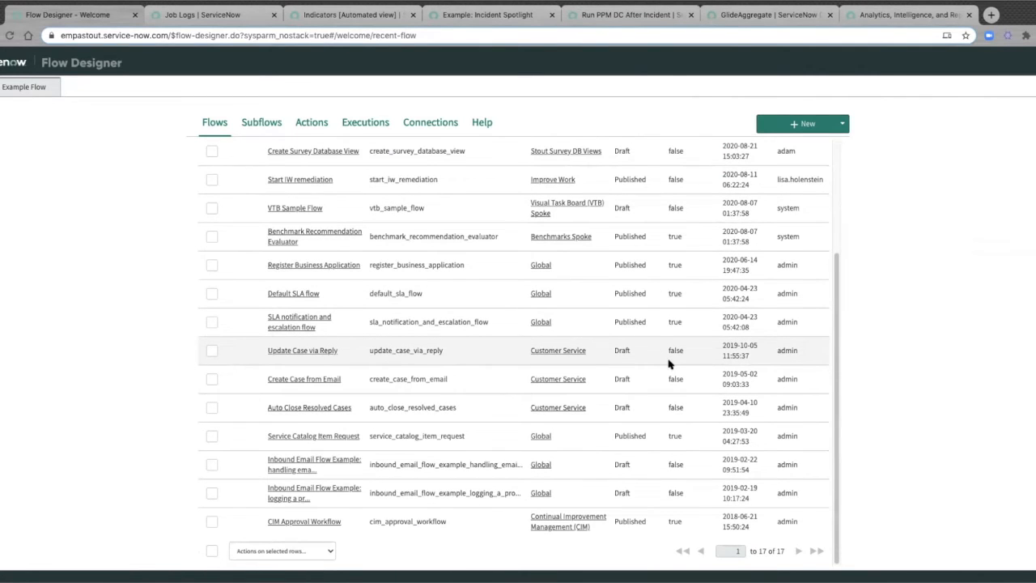
scroll(668, 365, up, 3)
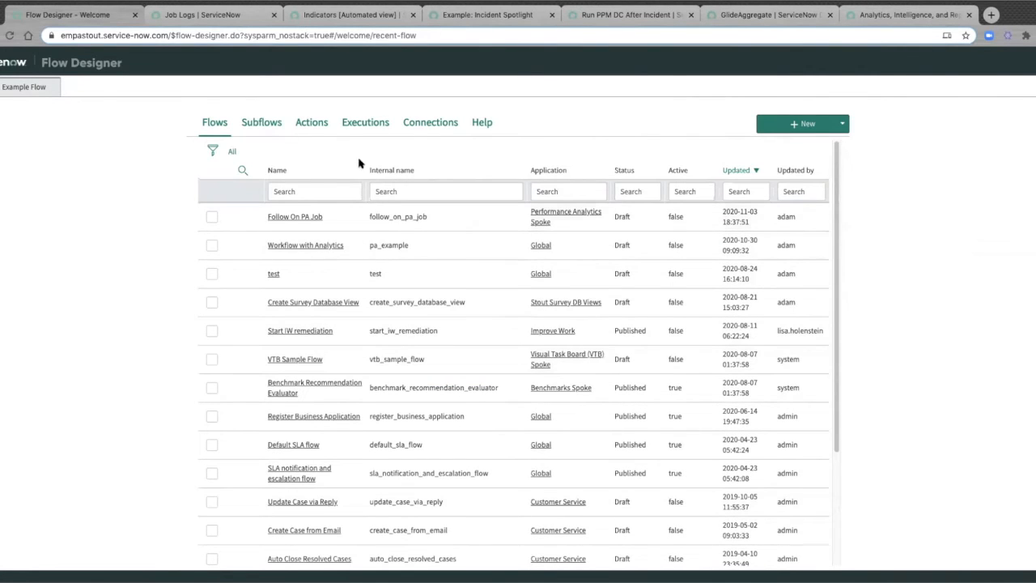
click(261, 122)
click(316, 124)
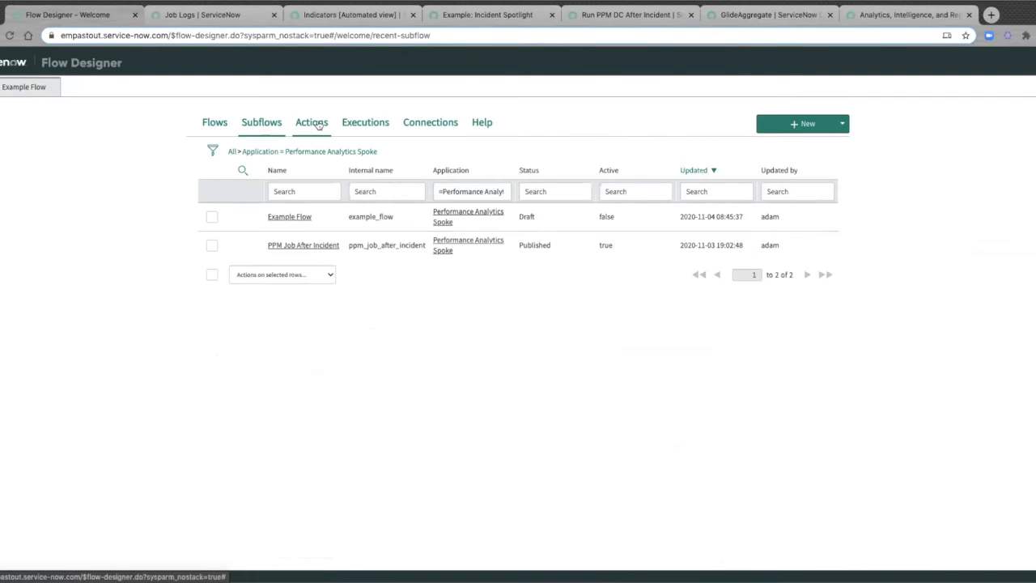
click(367, 123)
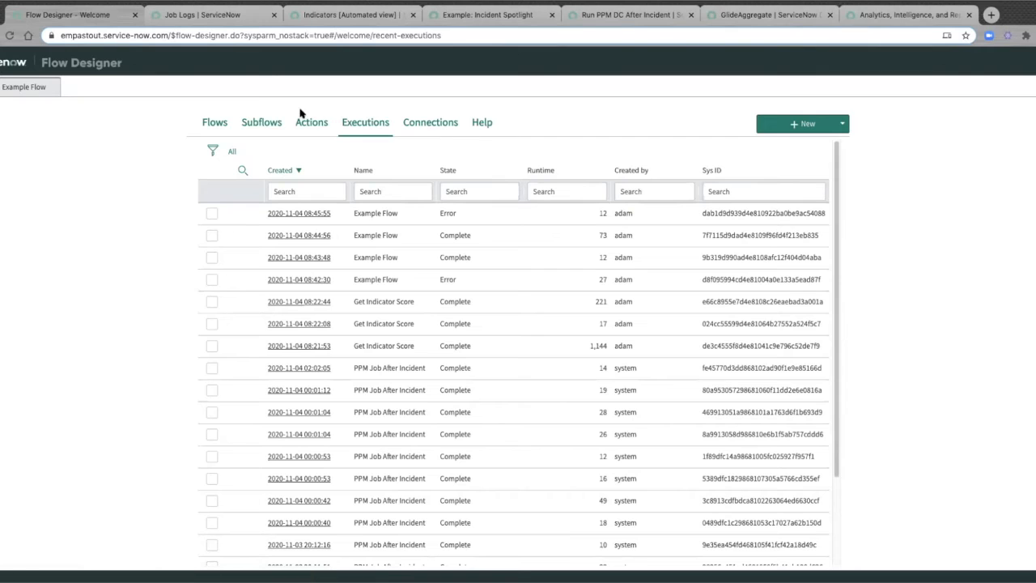
click(261, 129)
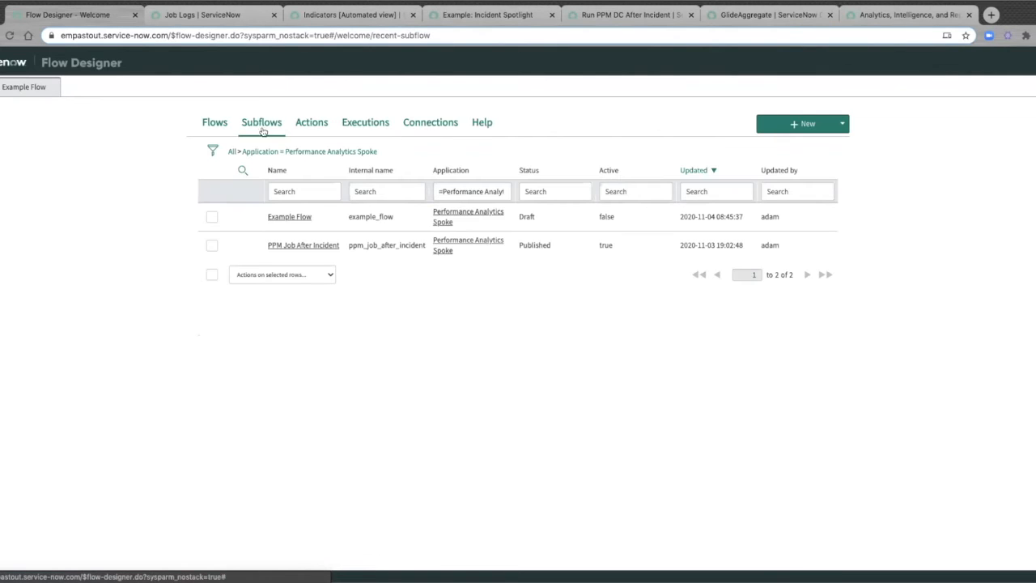
Close and reopen the Example Flow subflow, and delete its Get Indicator Score action
click(53, 89)
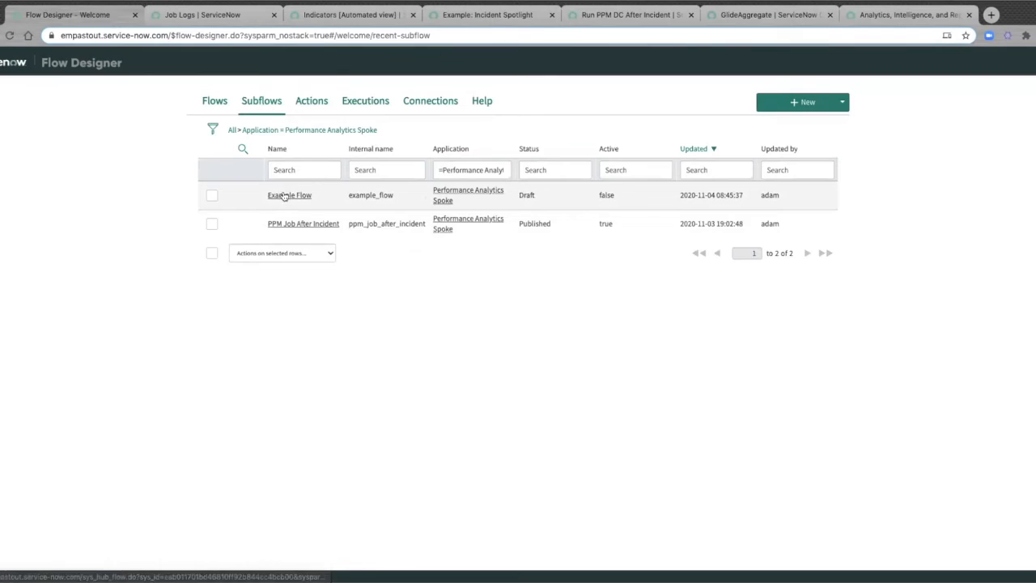
click(285, 196)
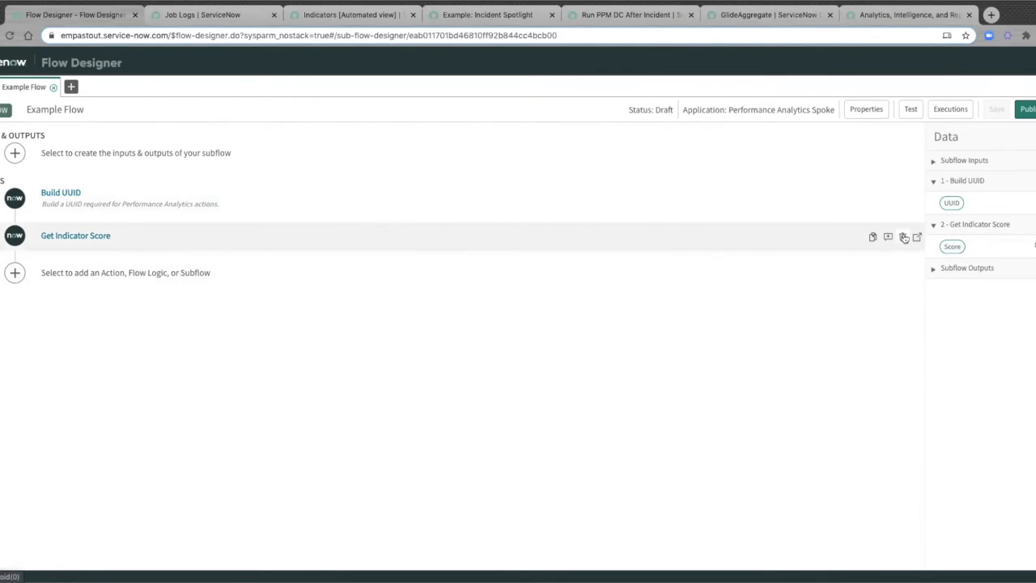
click(262, 238)
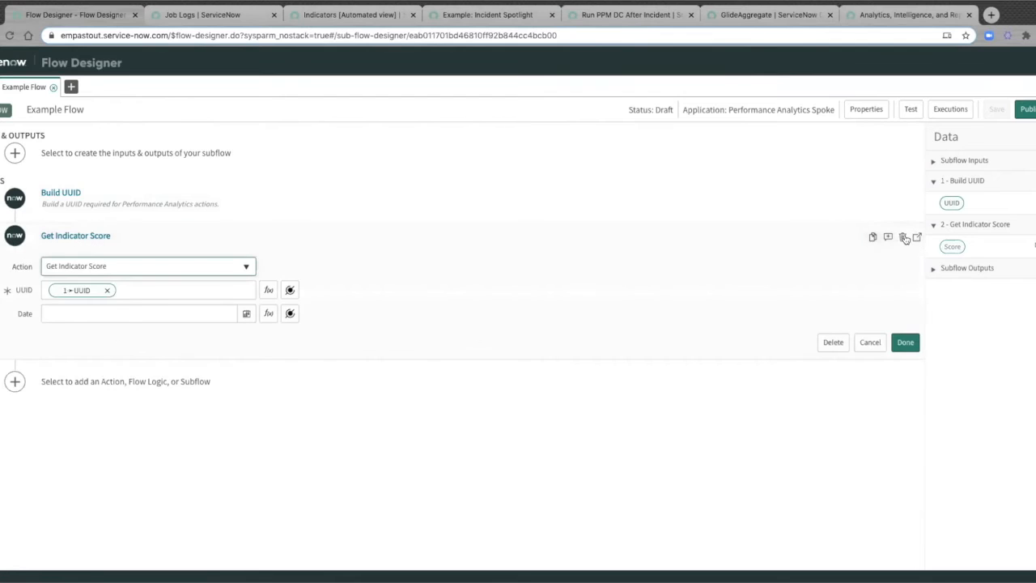
click(904, 238)
click(542, 116)
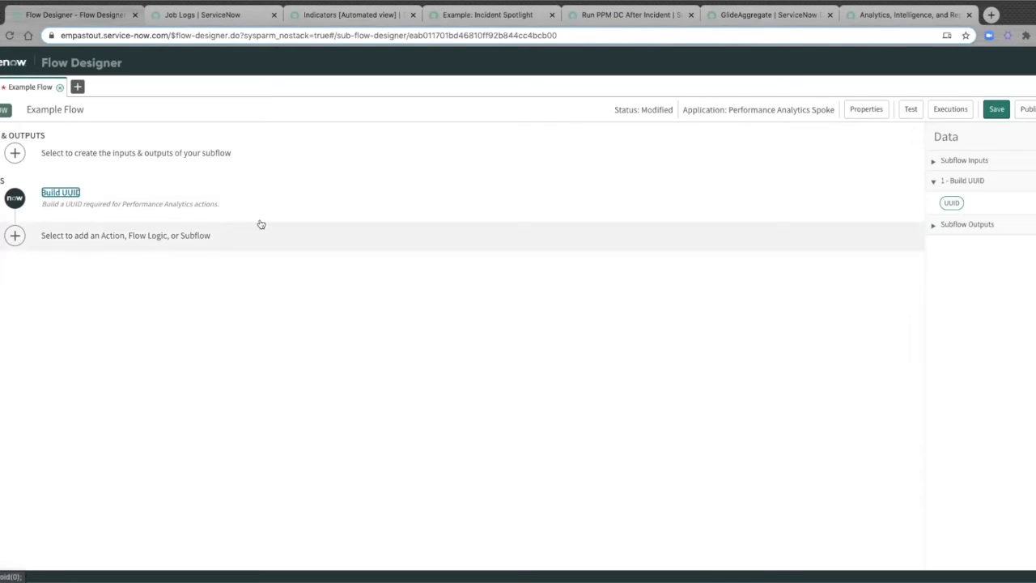
Add the Get Indicator Score action from the Performance Analytics spoke after Build UUID
click(15, 236)
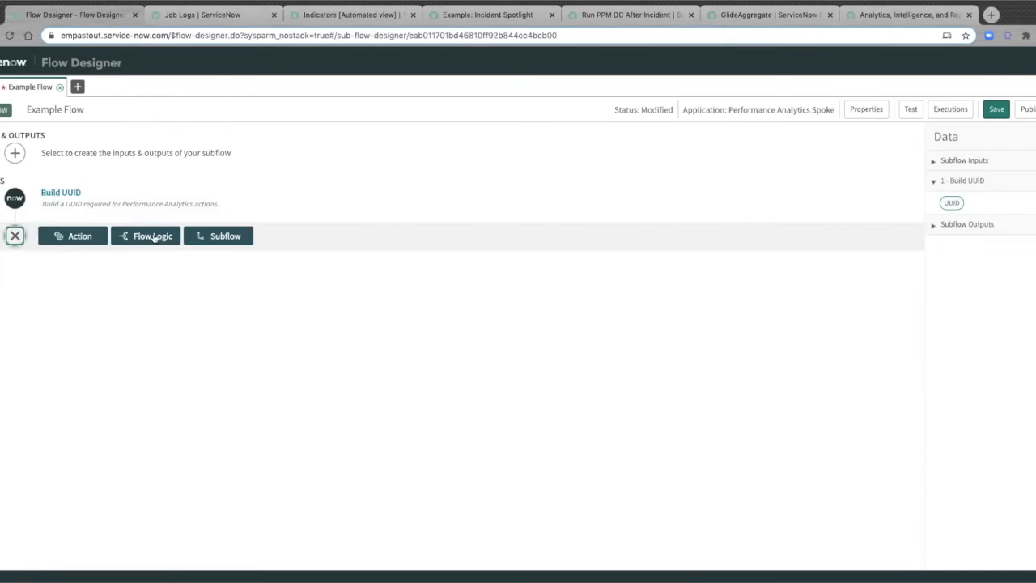
click(73, 236)
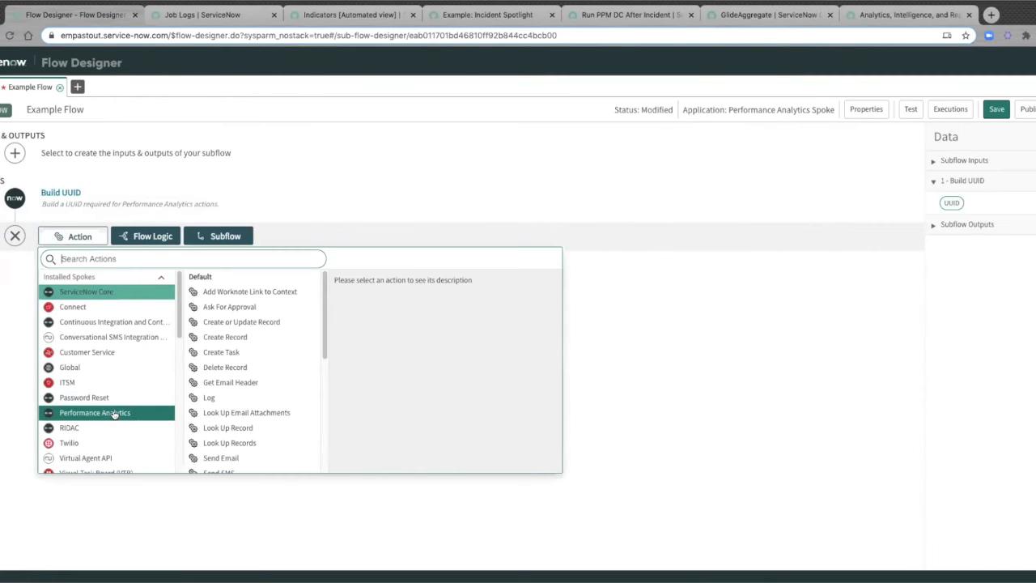
click(118, 413)
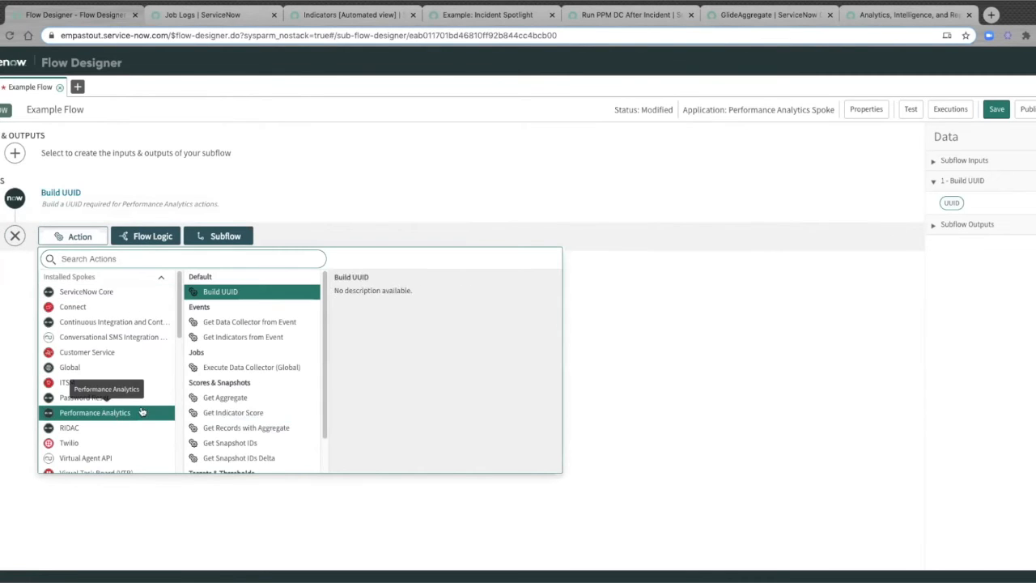
click(278, 413)
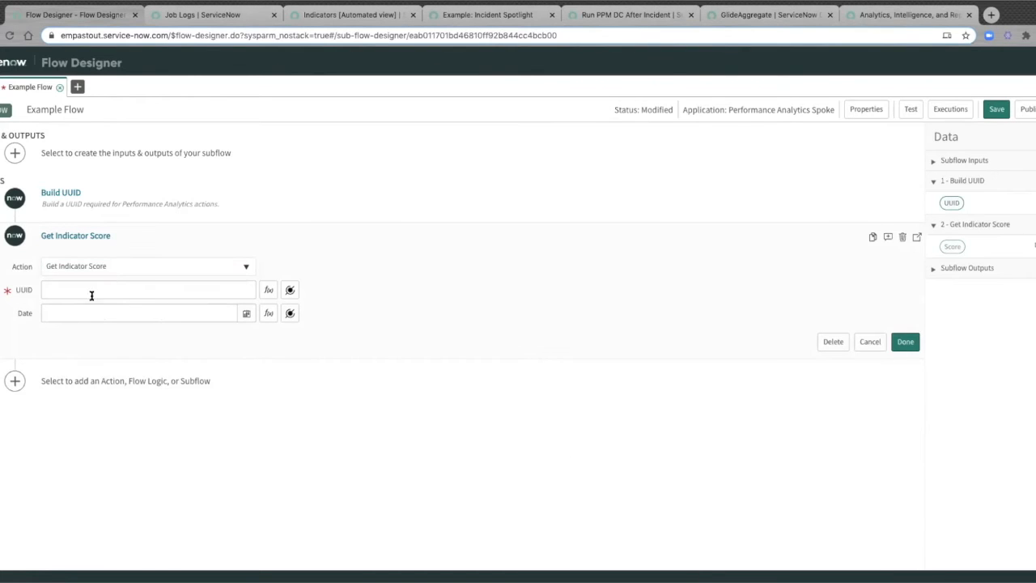
Map the UUID output of the Build UUID step to the UUID input of Get Indicator Score
click(290, 289)
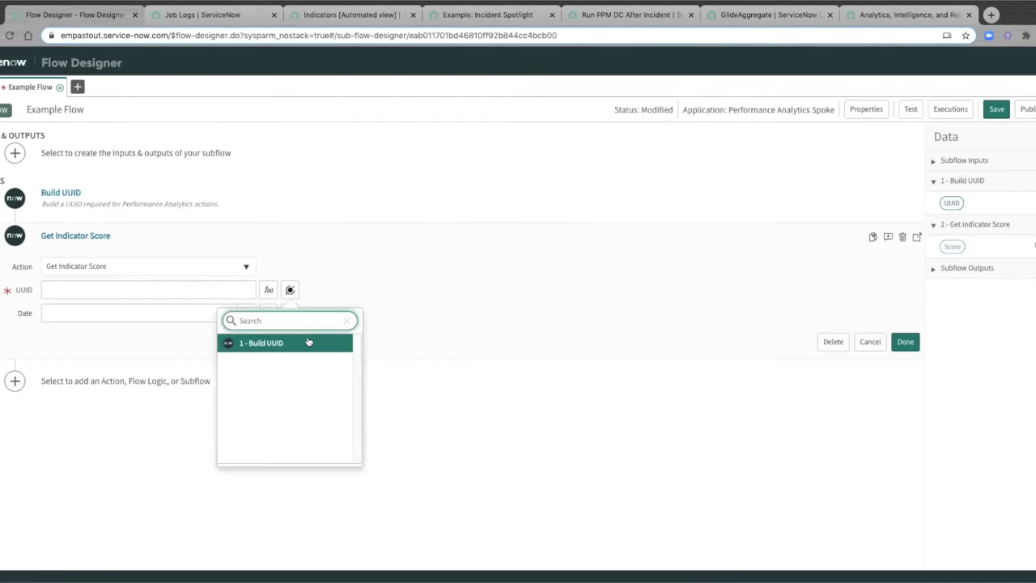
click(310, 343)
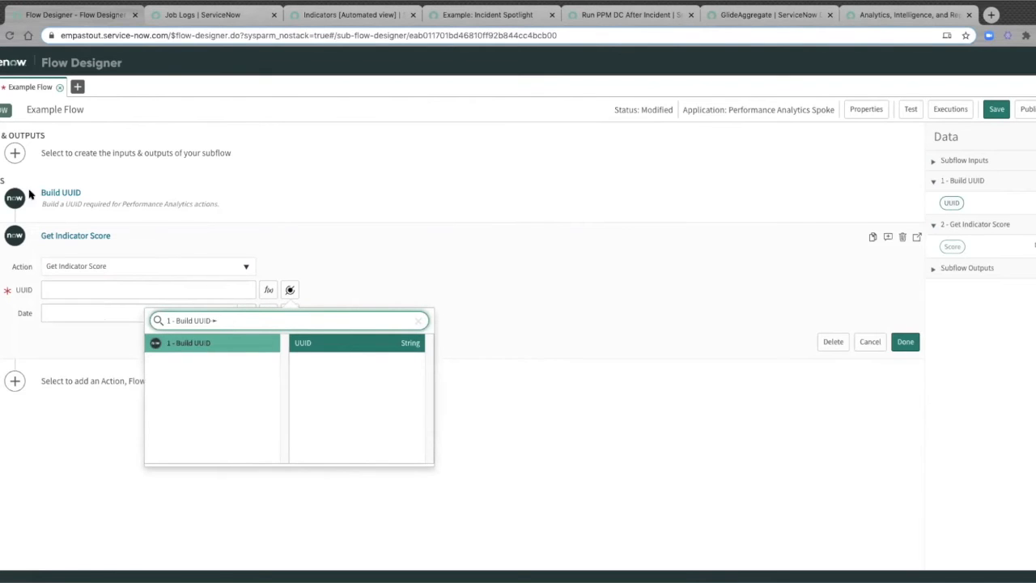
click(348, 345)
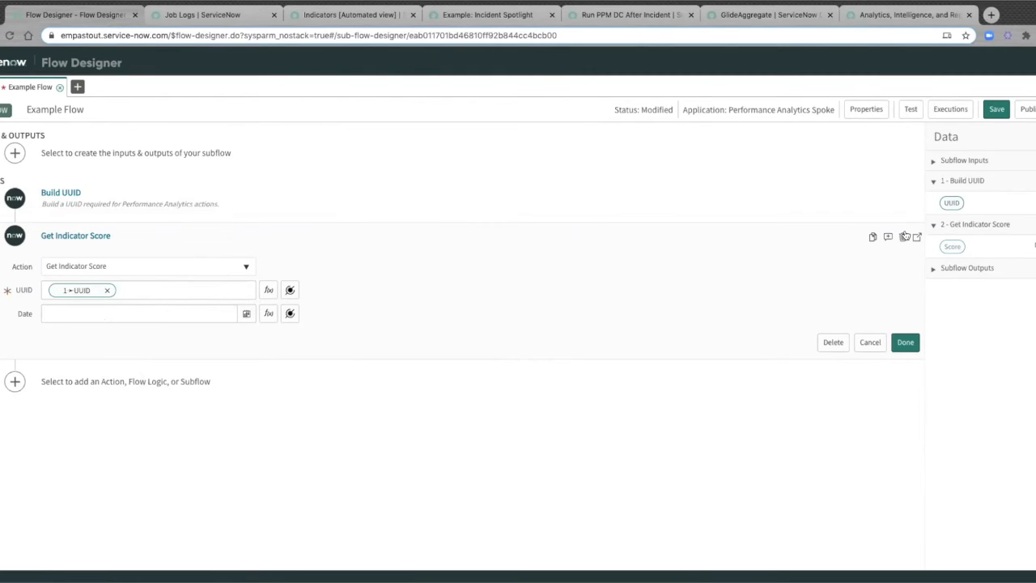
click(936, 161)
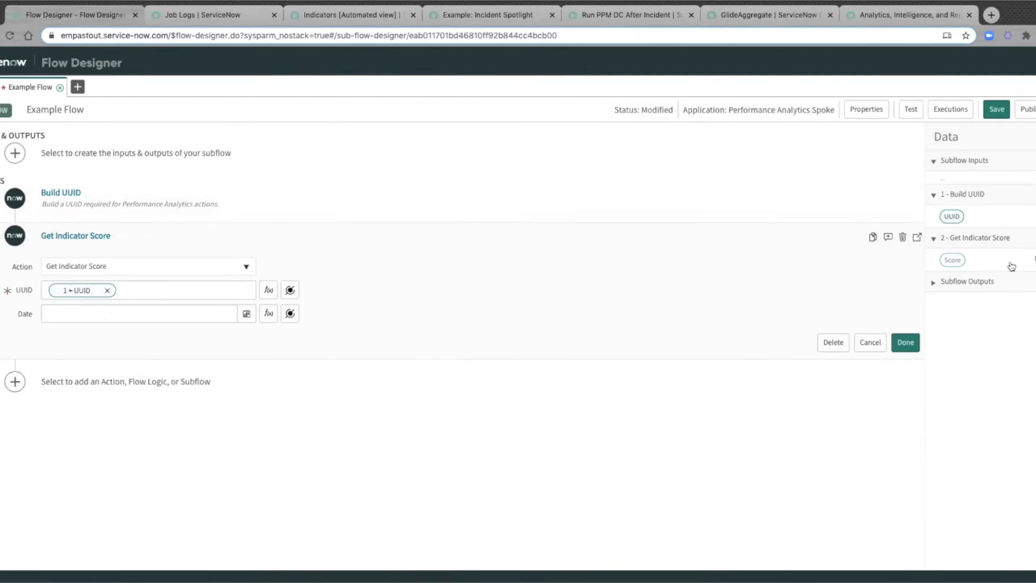
click(936, 161)
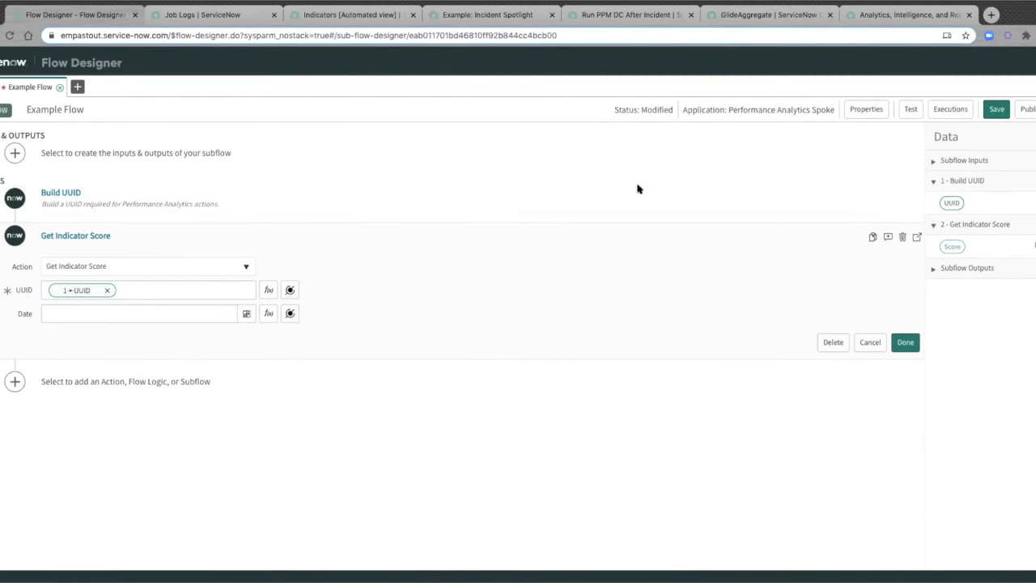
click(145, 311)
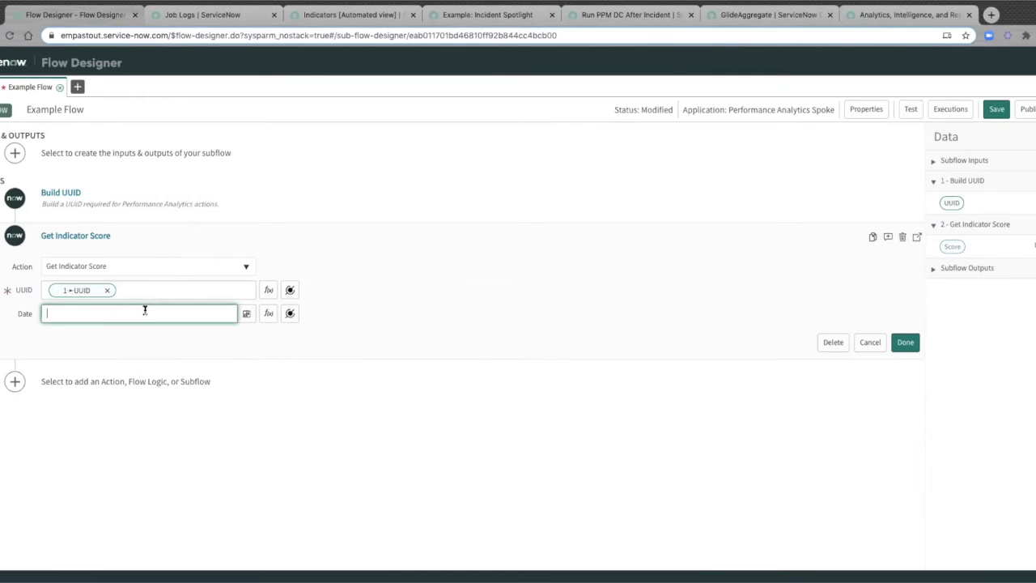
click(305, 421)
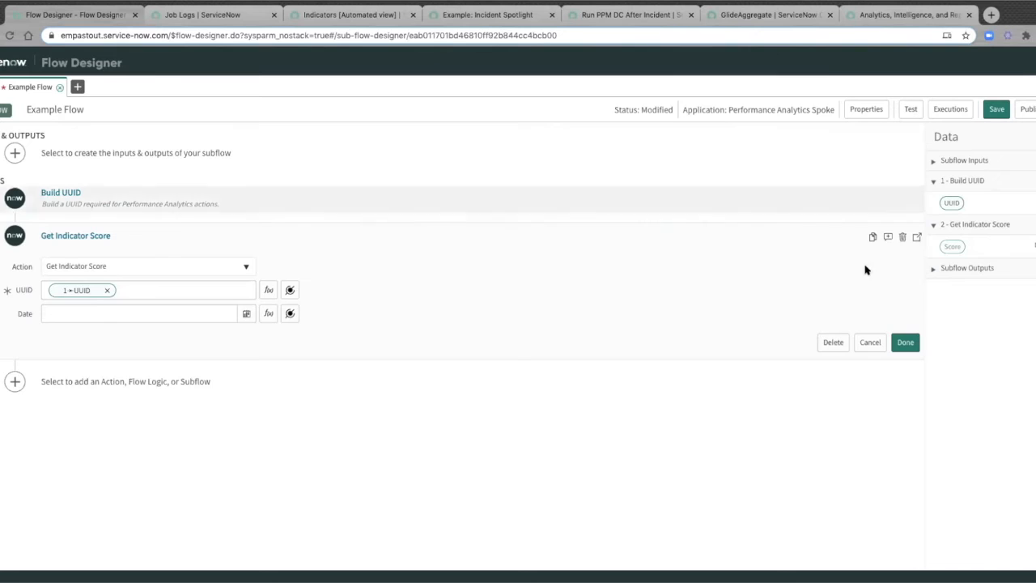
Review the indicator, breakdown and element ID set in the Build UUID action
click(654, 241)
click(87, 194)
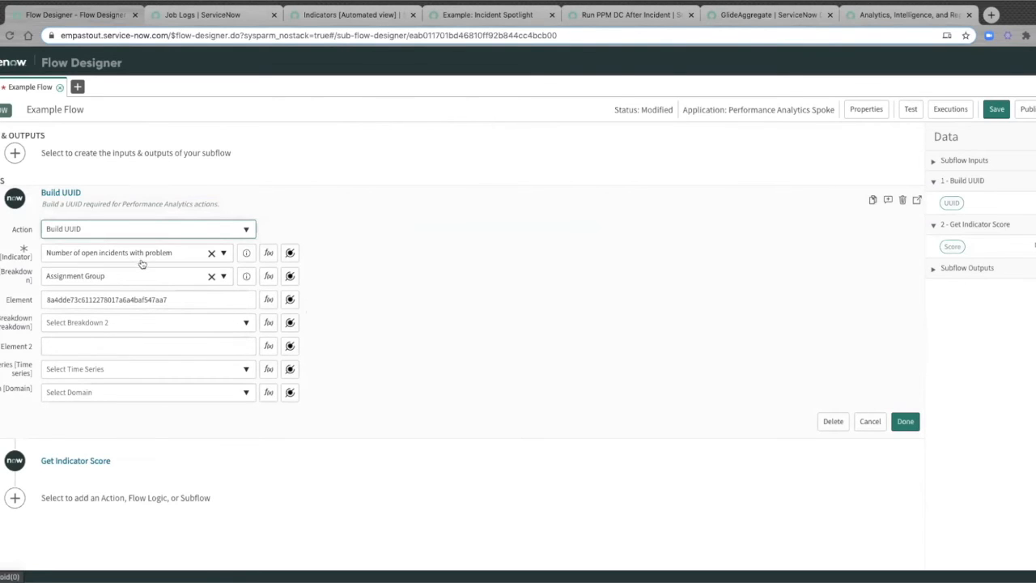
double_click(104, 301)
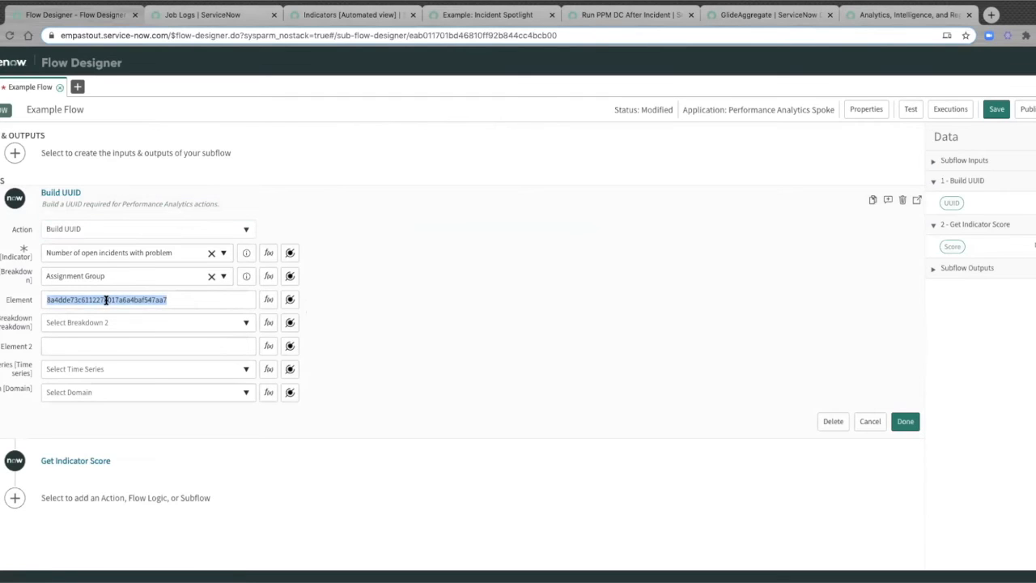
click(460, 300)
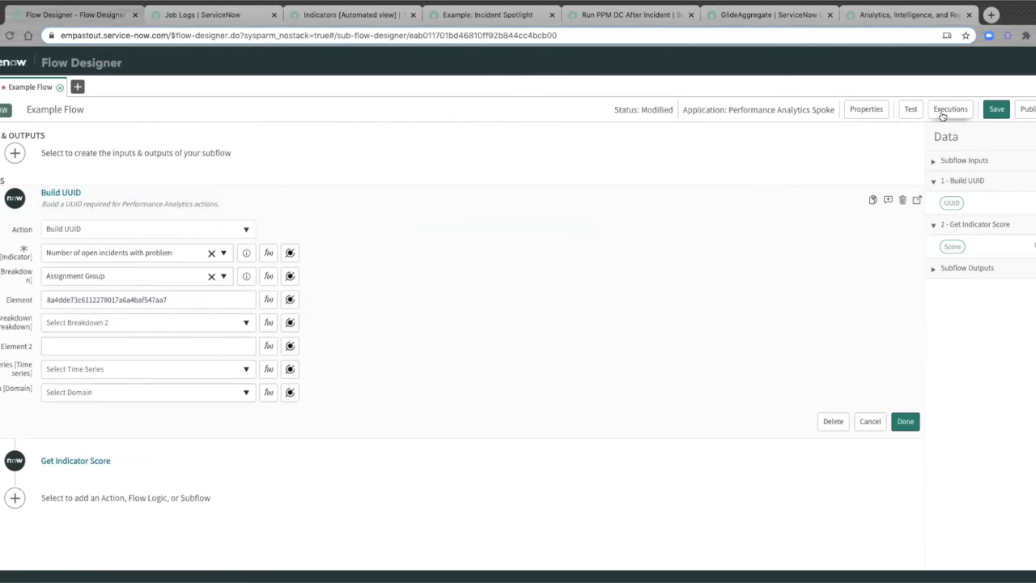
Run a test of the Example Flow subflow and examine its execution details
click(911, 108)
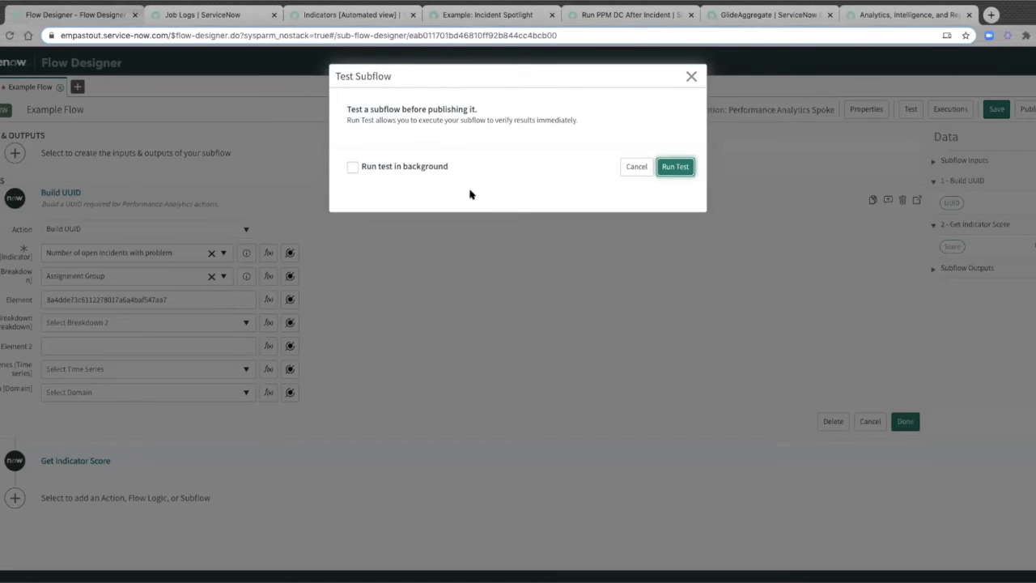
click(676, 166)
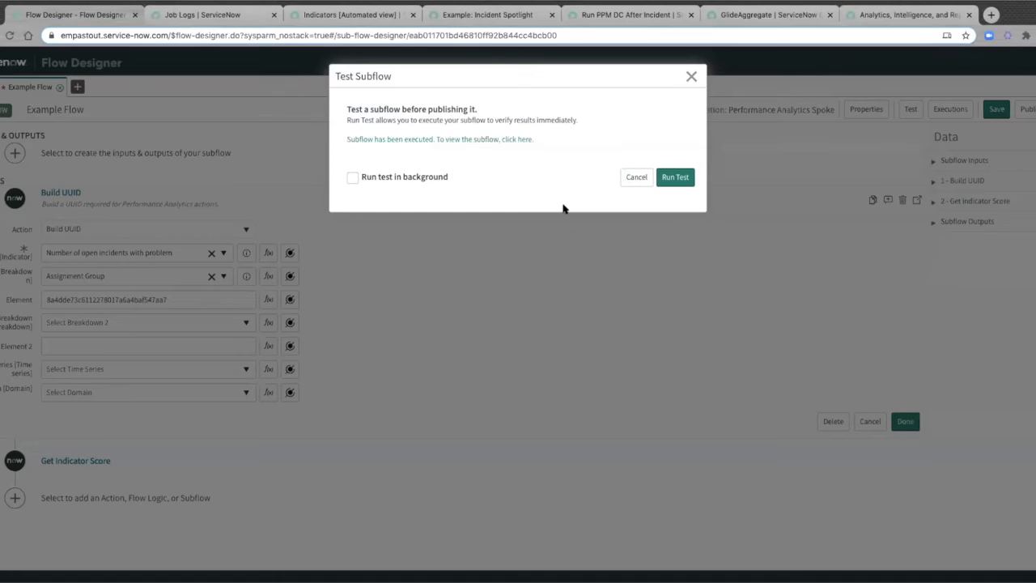
click(486, 139)
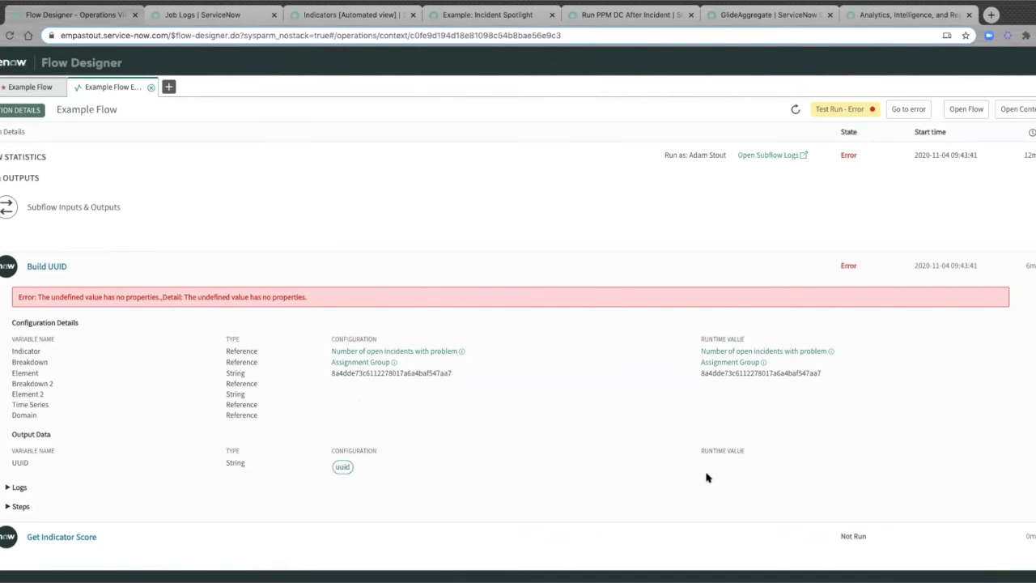
scroll(712, 503, down, 1)
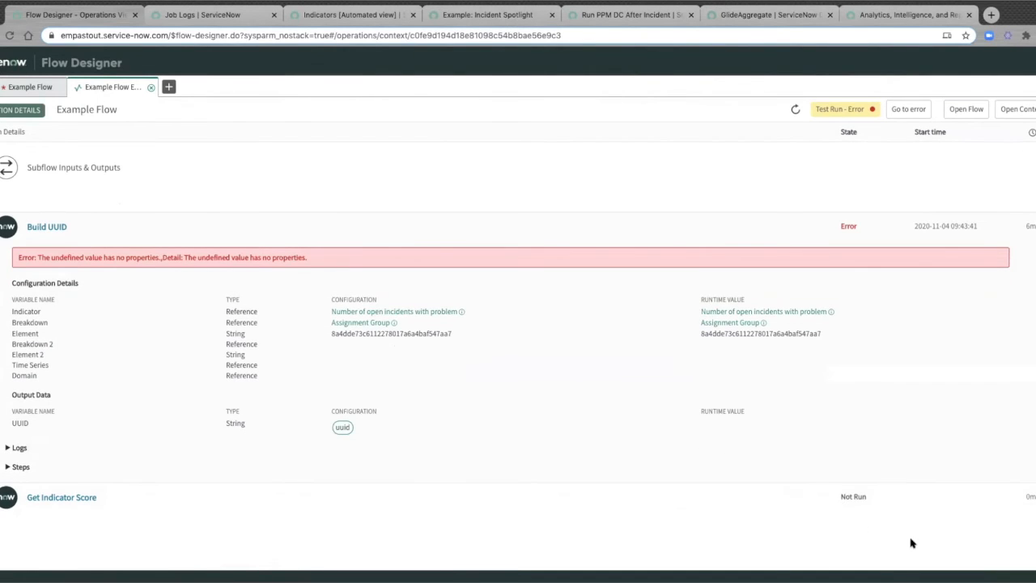
scroll(741, 356, up, 1)
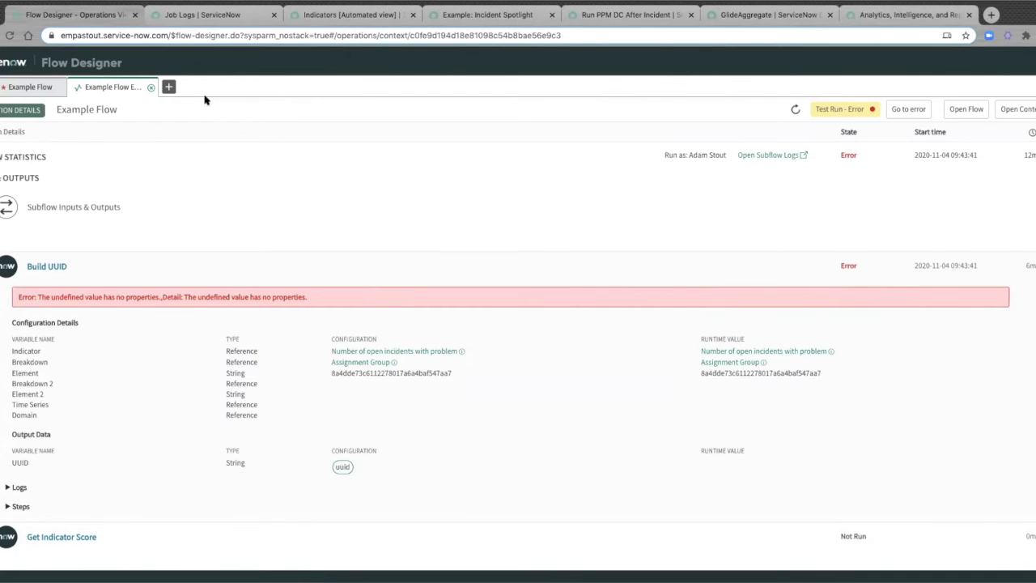
Close the execution details and the subflow test dialog, and open the list of all actions
click(150, 87)
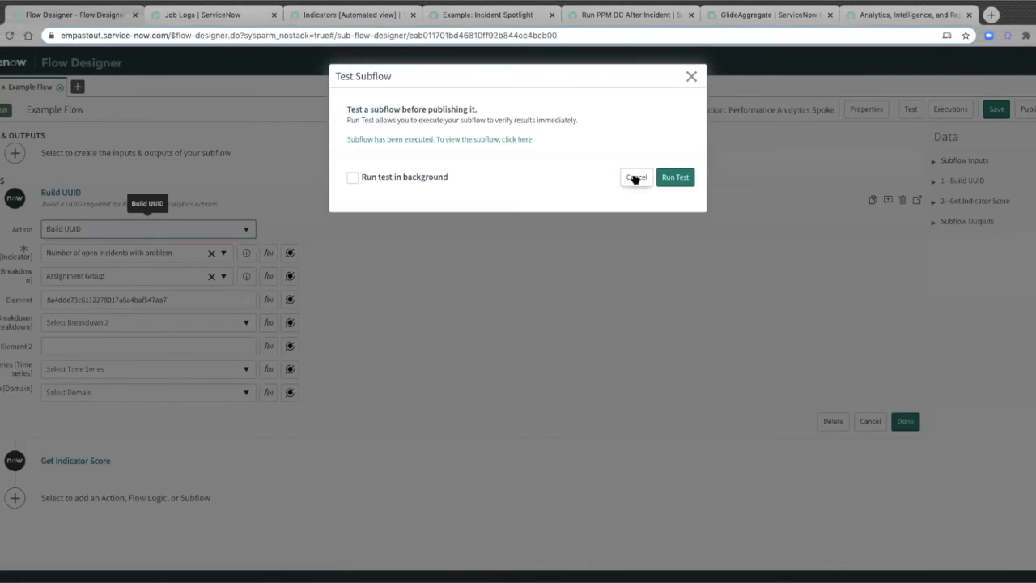
click(636, 178)
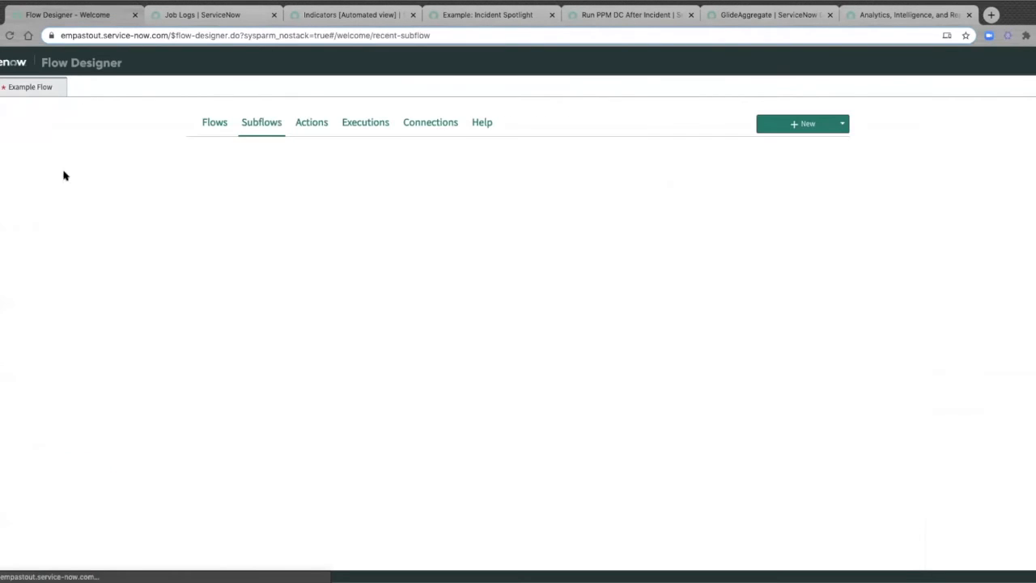
click(321, 128)
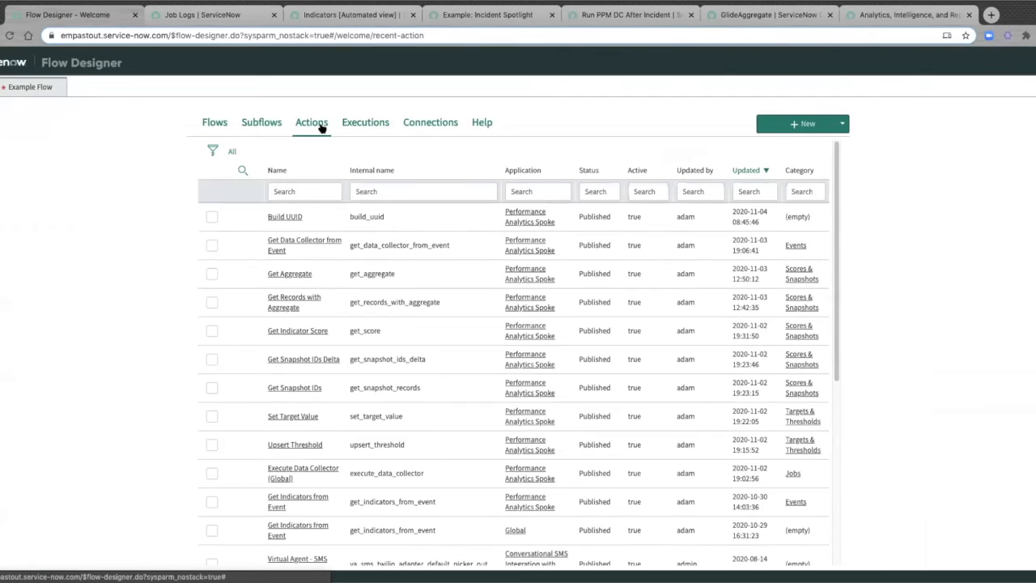
Open the Build UUID action and examine its inputs, the Indicator input's advanced options and the Indicator variable's fields
click(289, 219)
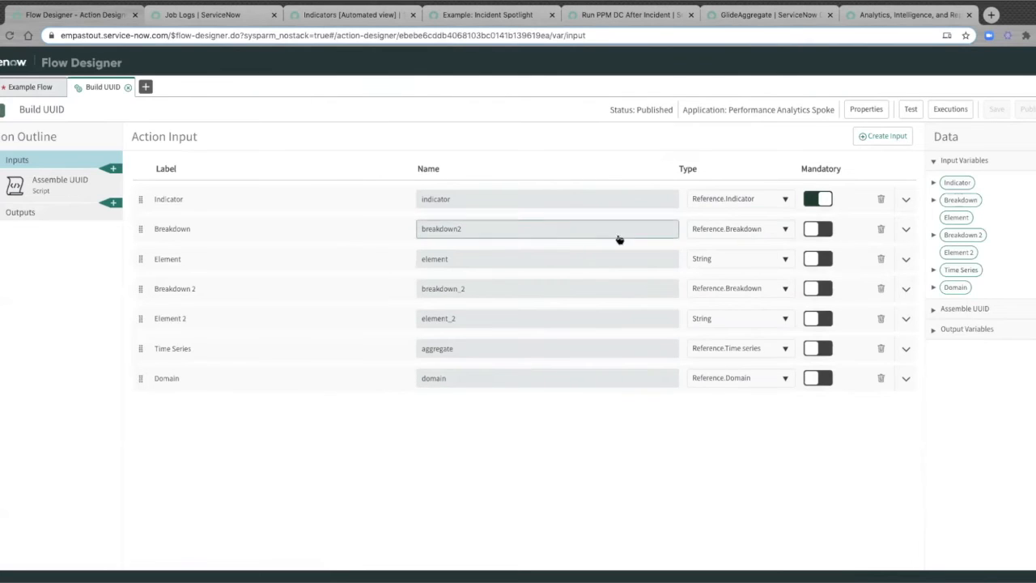
click(906, 199)
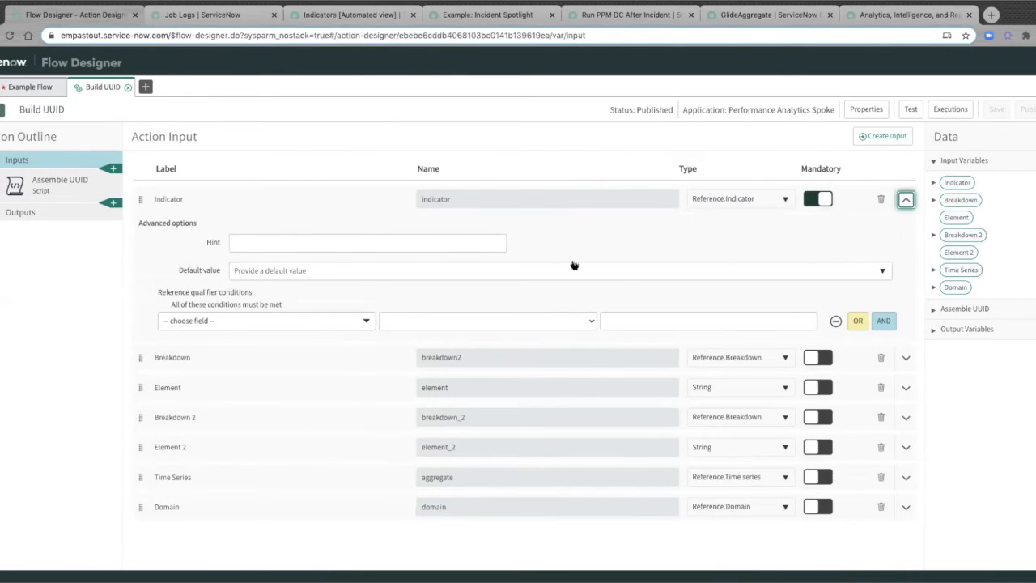
click(906, 200)
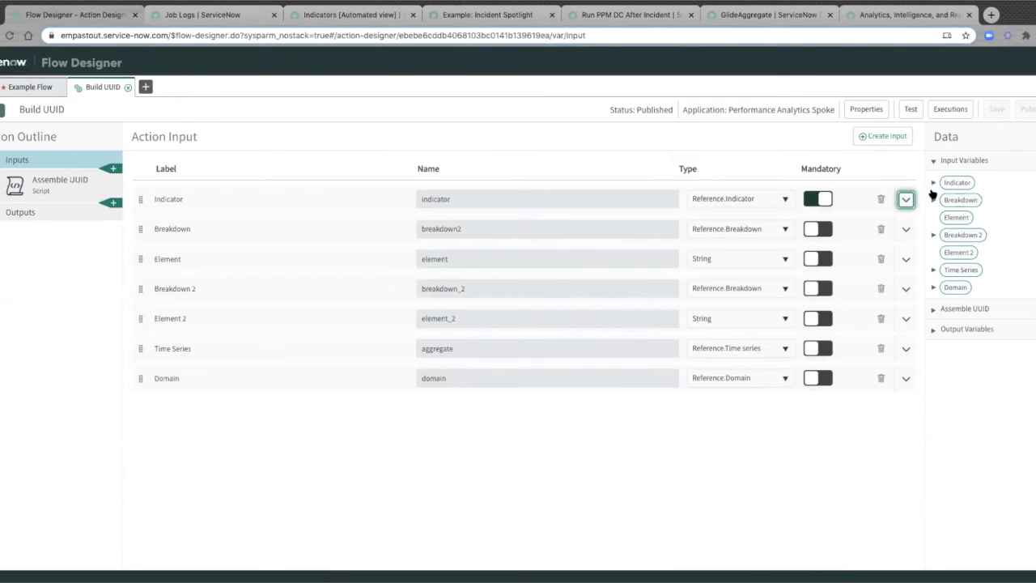
click(933, 184)
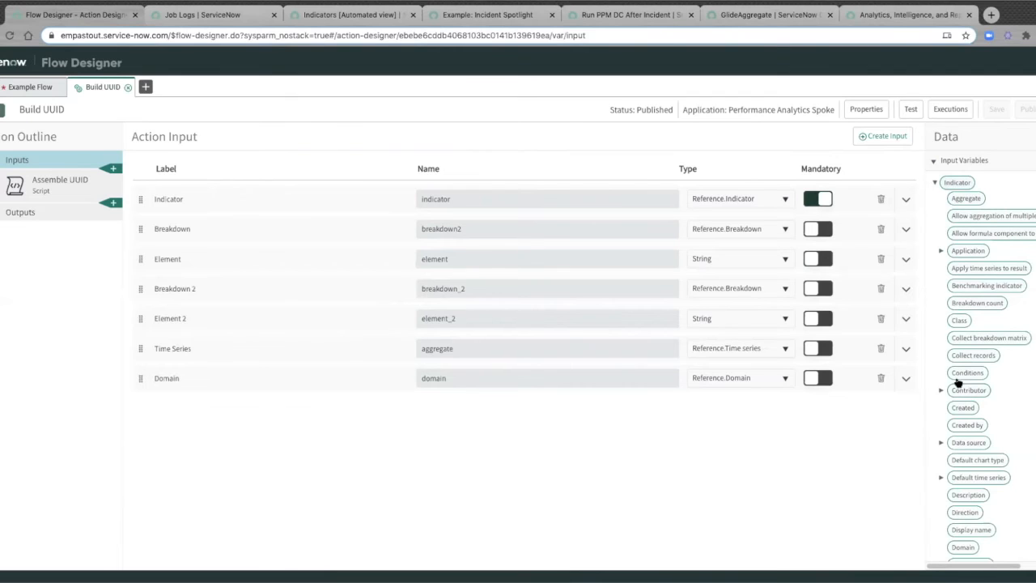
click(935, 184)
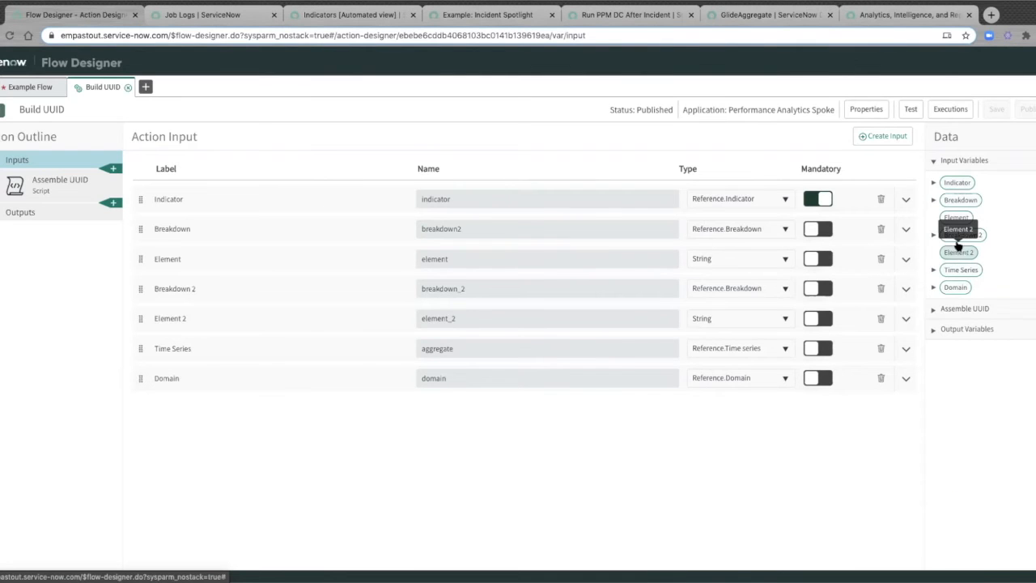
Remove TYPOHEREONPURPOSE from the Assemble UUID script step, then save and publish the Build UUID action
click(42, 191)
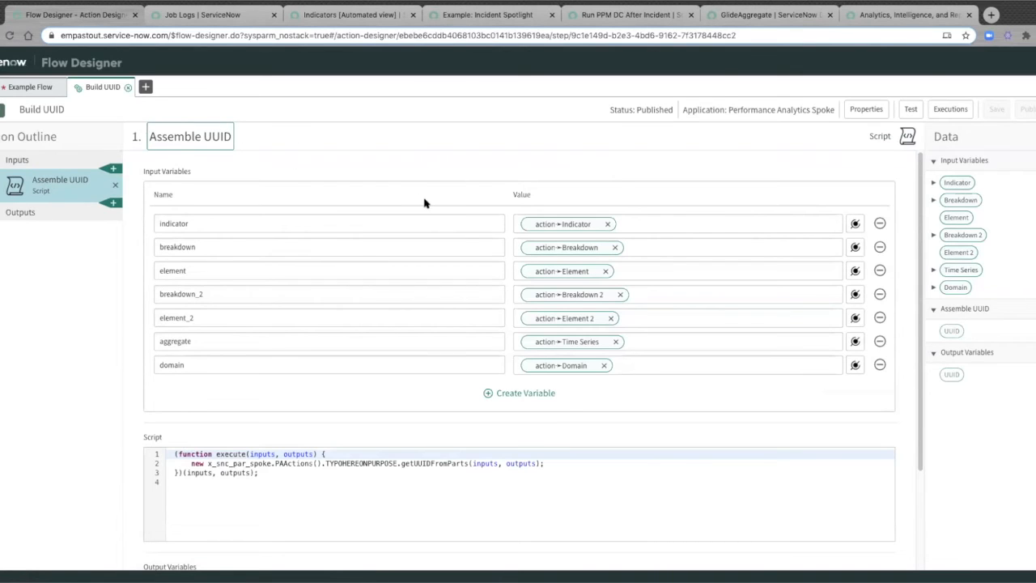
click(344, 524)
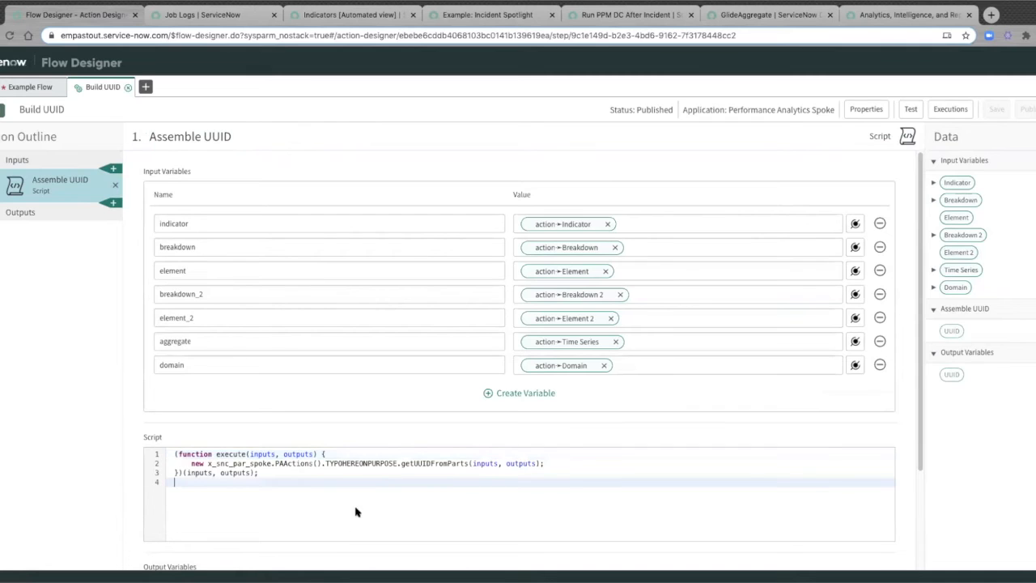
double_click(364, 463)
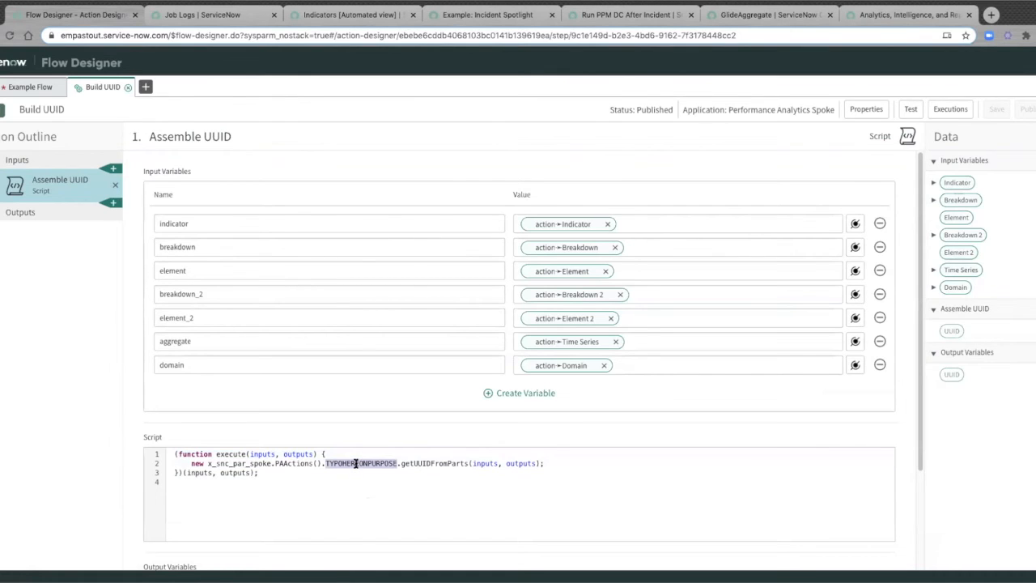
key(BackSpace)
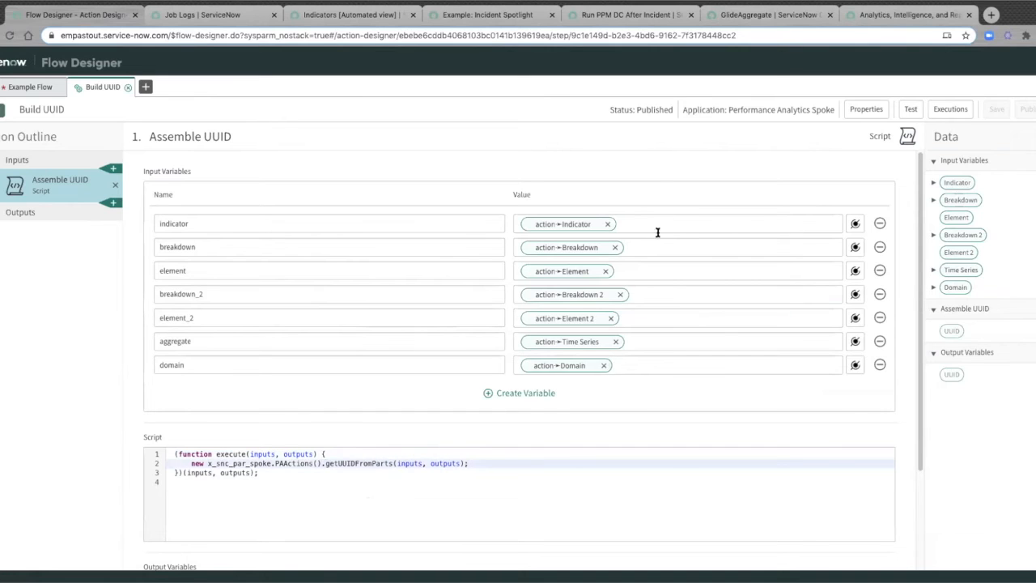
click(911, 111)
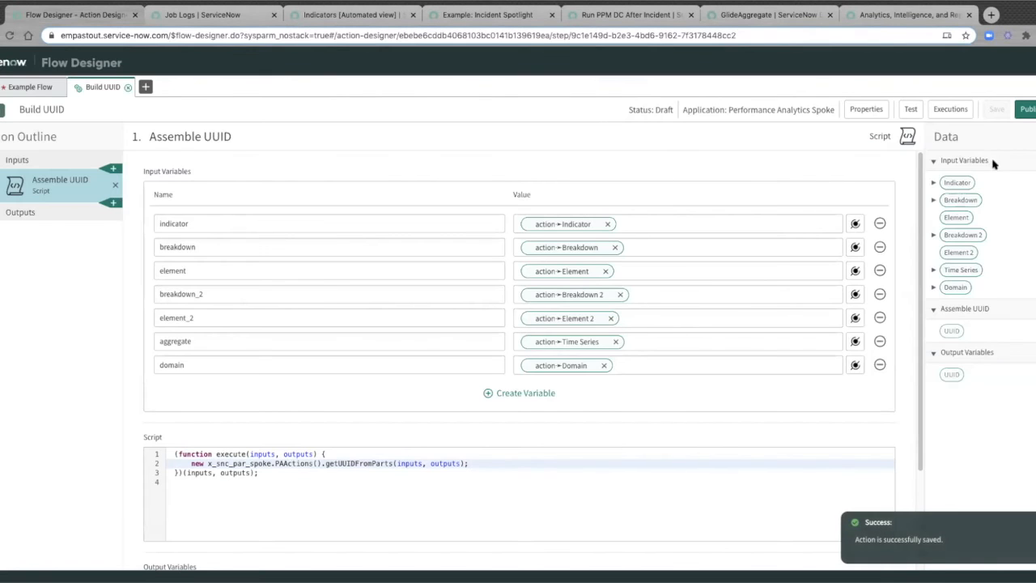
click(1025, 110)
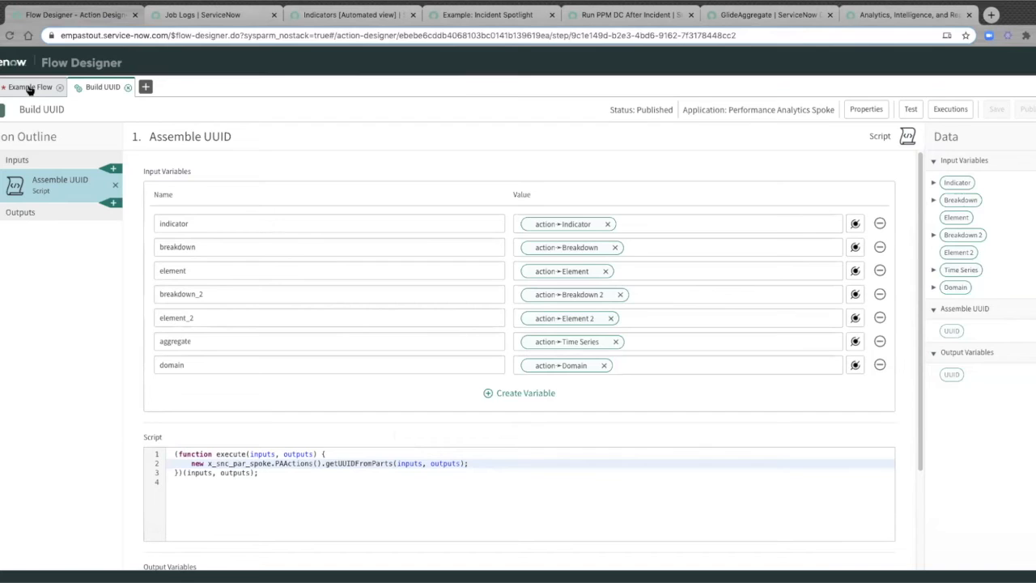
Review the output mapping of the Build UUID action and return to the Example Flow subflow
click(34, 214)
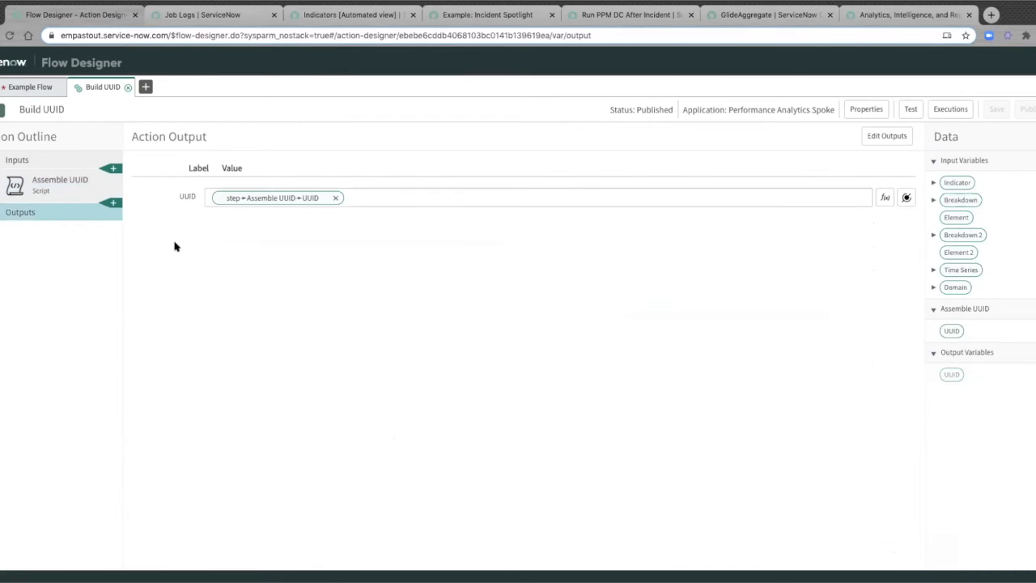
mouse_move(296, 205)
click(26, 89)
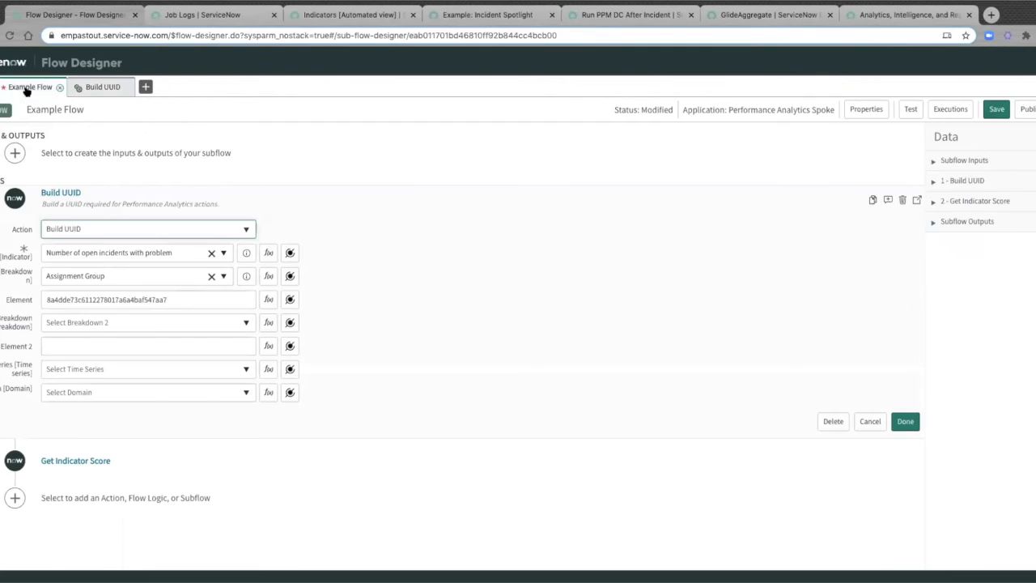
Run the Example Flow subflow test and examine the execution details of the Build UUID and Get Indicator Score actions
click(910, 109)
click(676, 167)
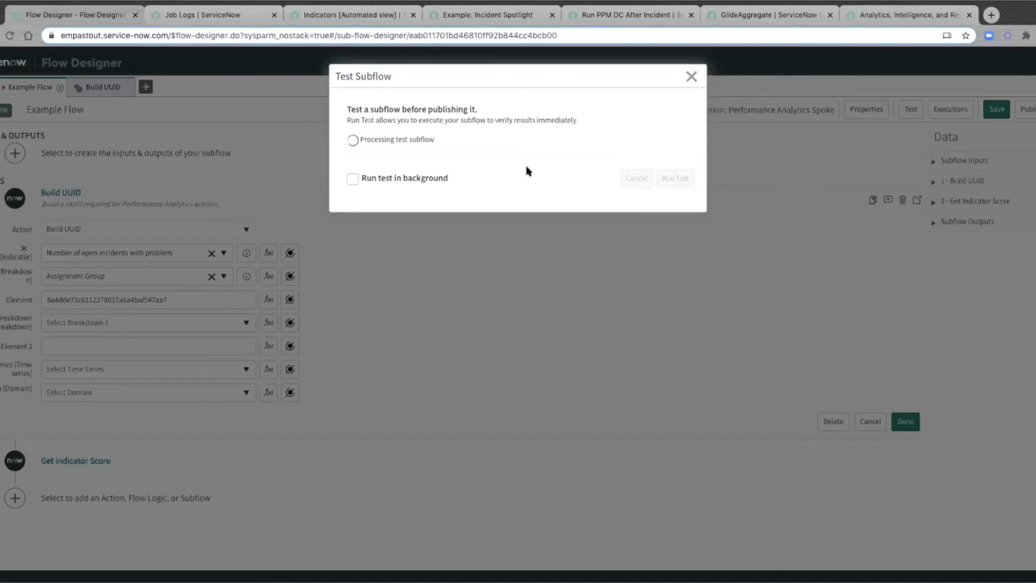
click(485, 140)
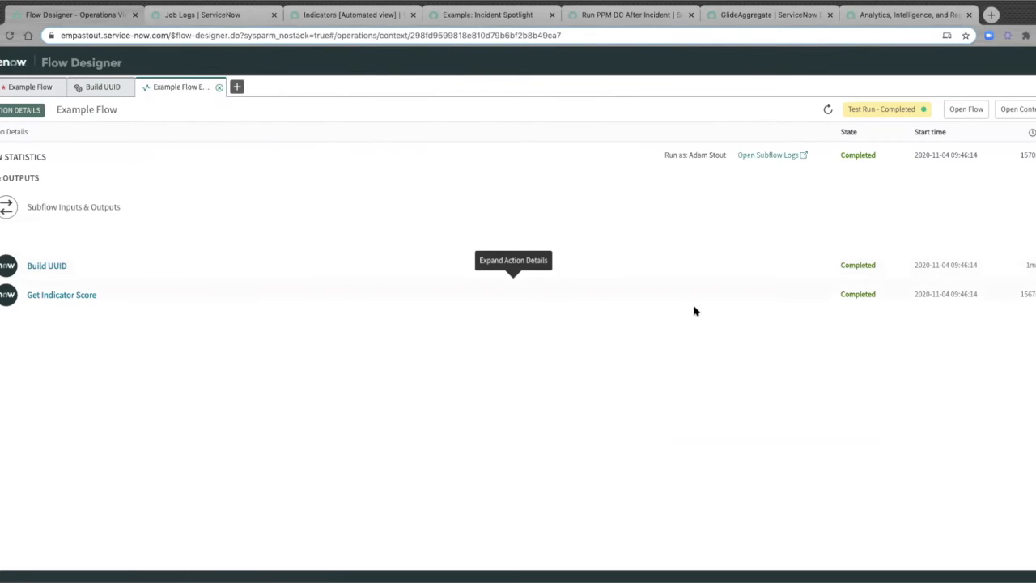
click(37, 267)
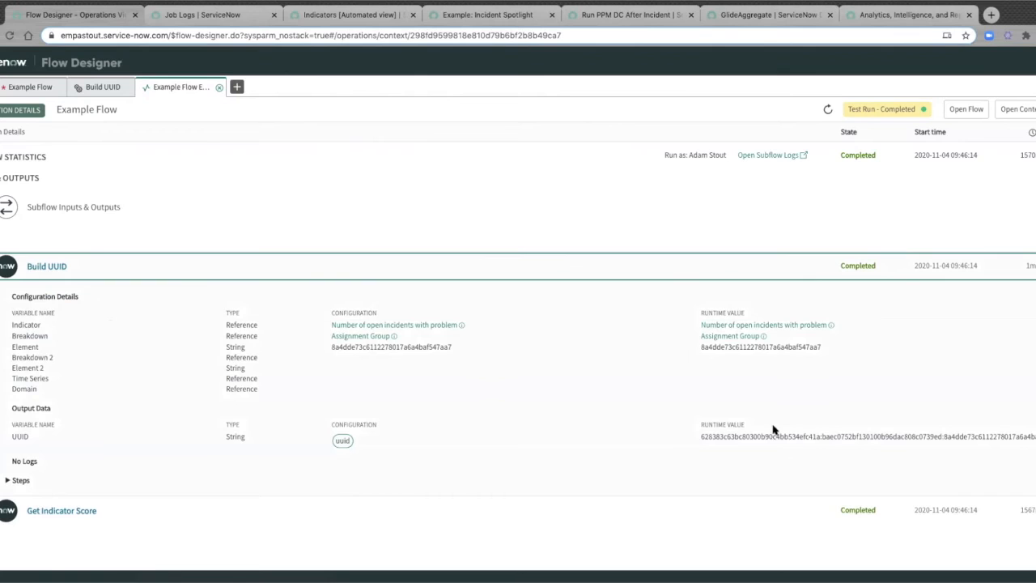
click(53, 270)
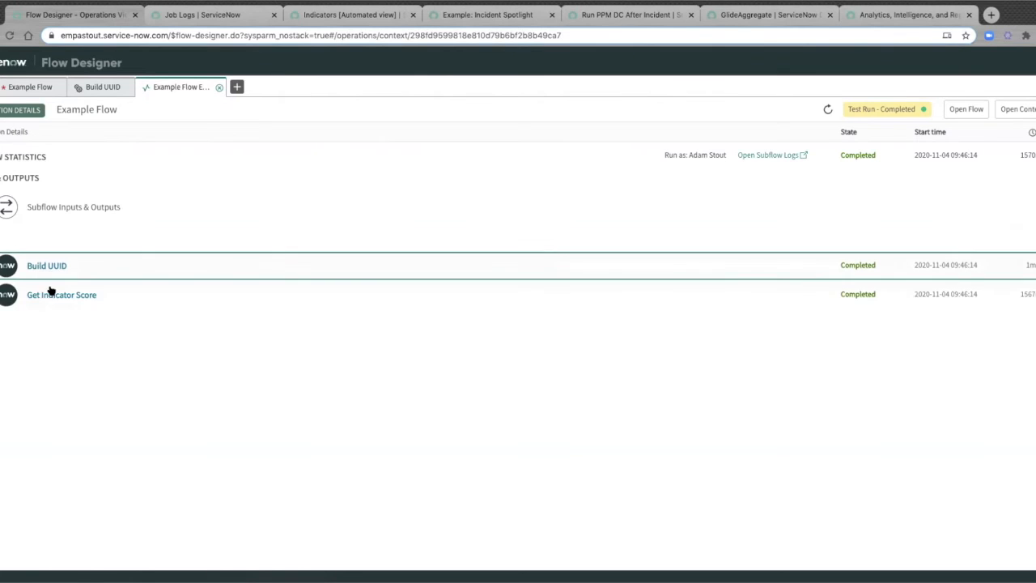
click(51, 299)
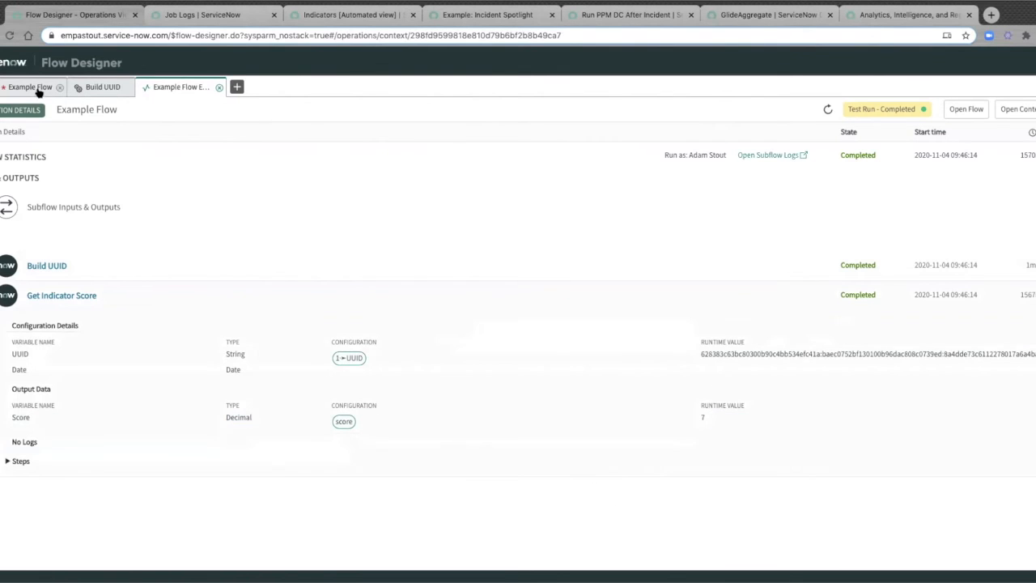
Open the Get Indicator Score action from the actions list and review its inputs and Call Scorecard API script
click(0, 87)
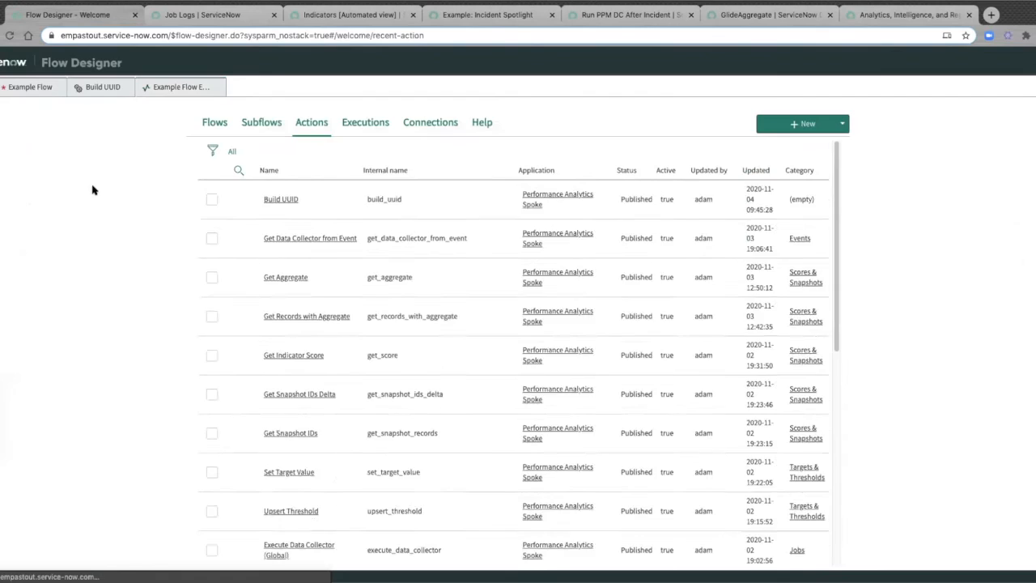
click(311, 331)
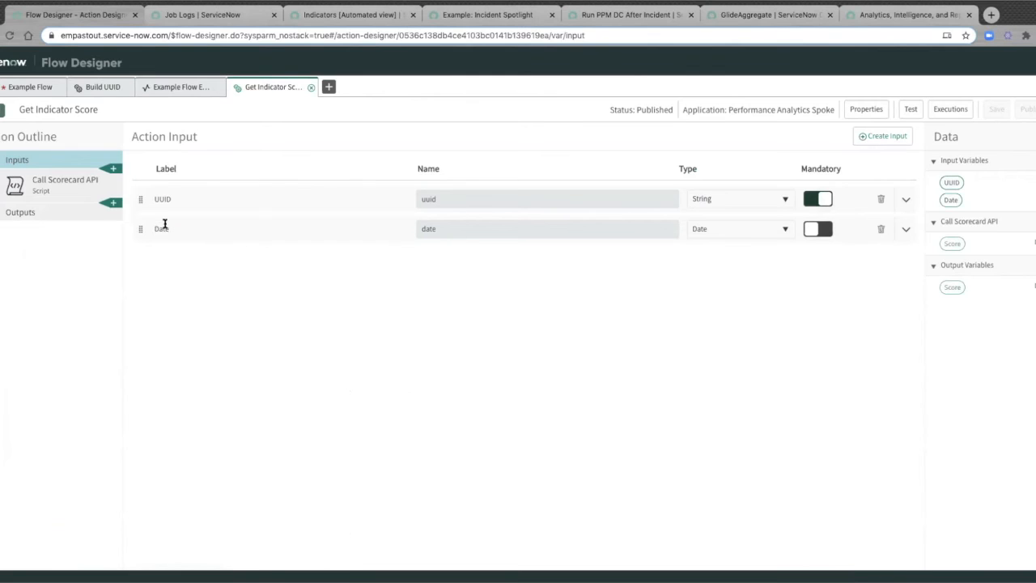
click(58, 185)
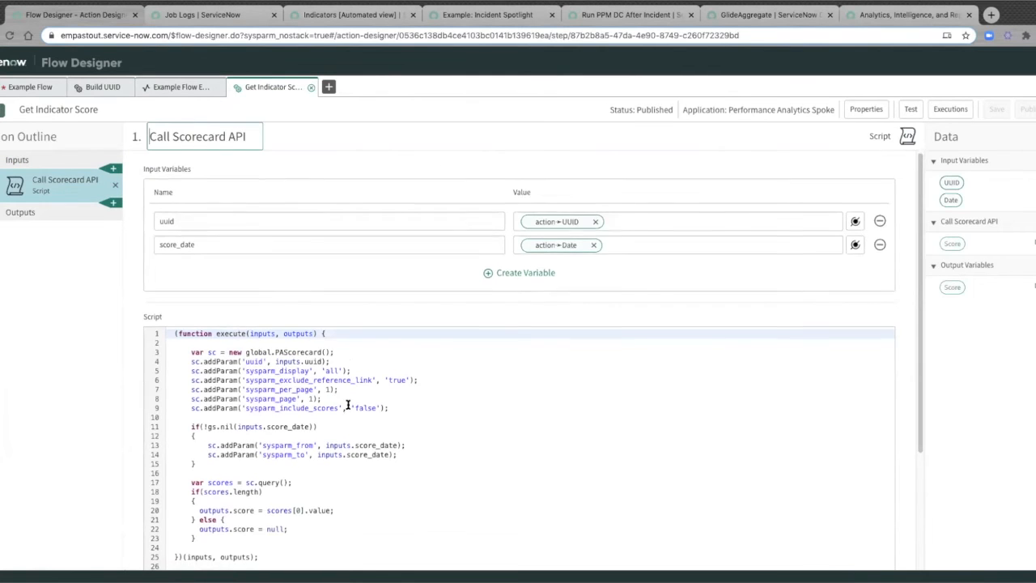
scroll(348, 405, down, 2)
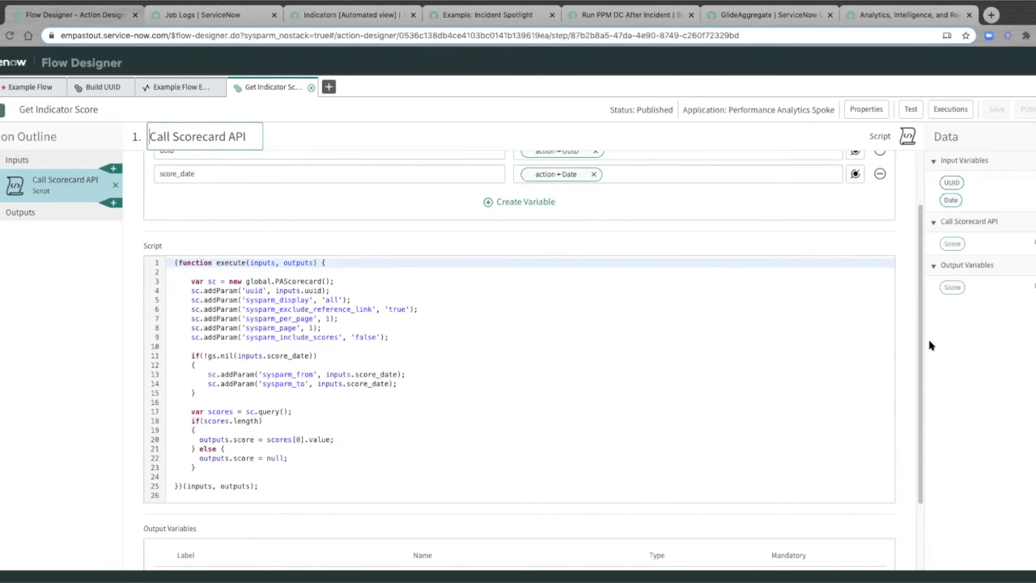
scroll(801, 348, up, 2)
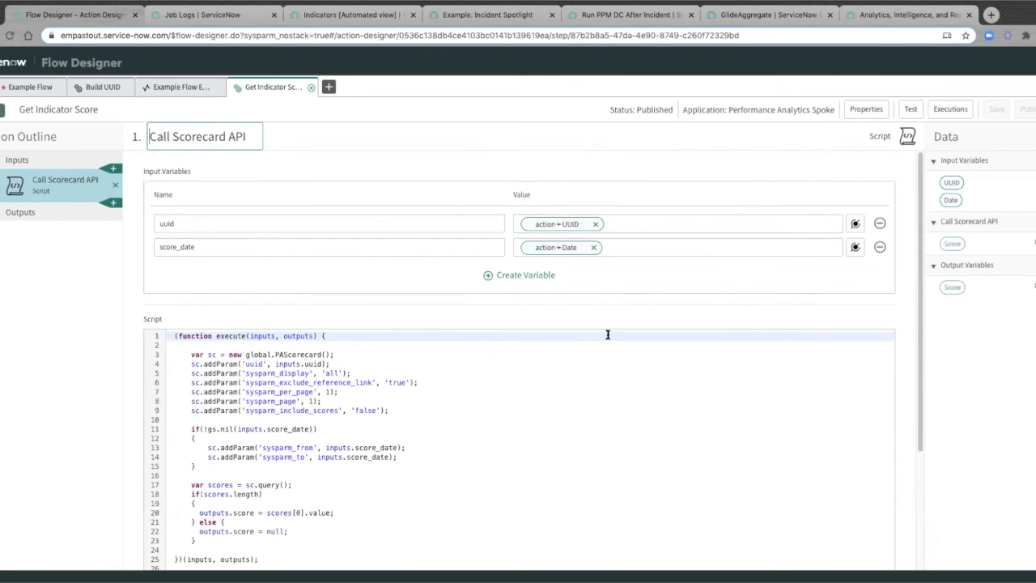
Test the Get Indicator Score action with UUID 628383c63bc80300b90c4bb534efc41a and open the execution details
click(911, 109)
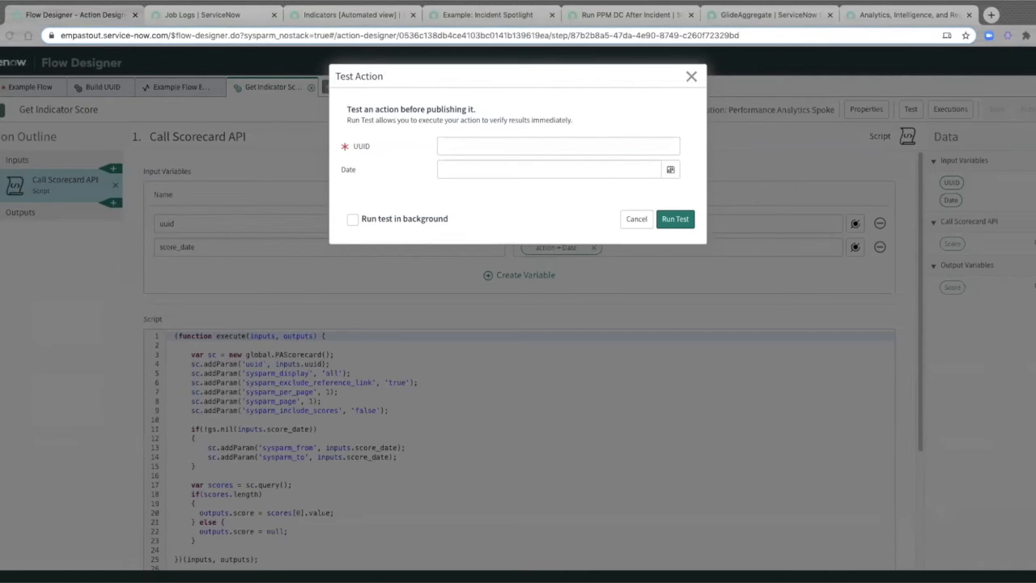
text(628383c63bc80300b90c4bb534efc41a)
click(668, 223)
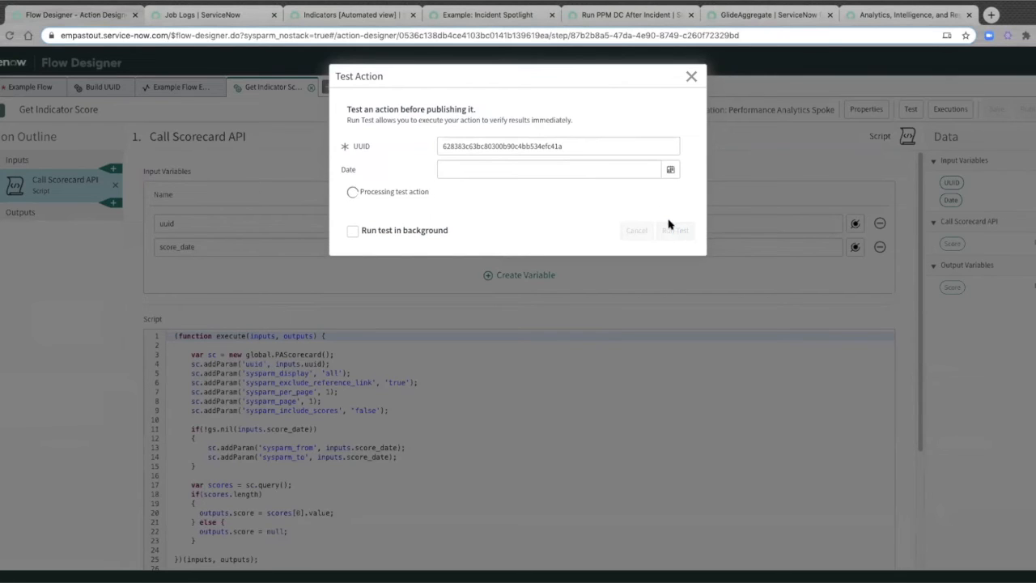
click(467, 195)
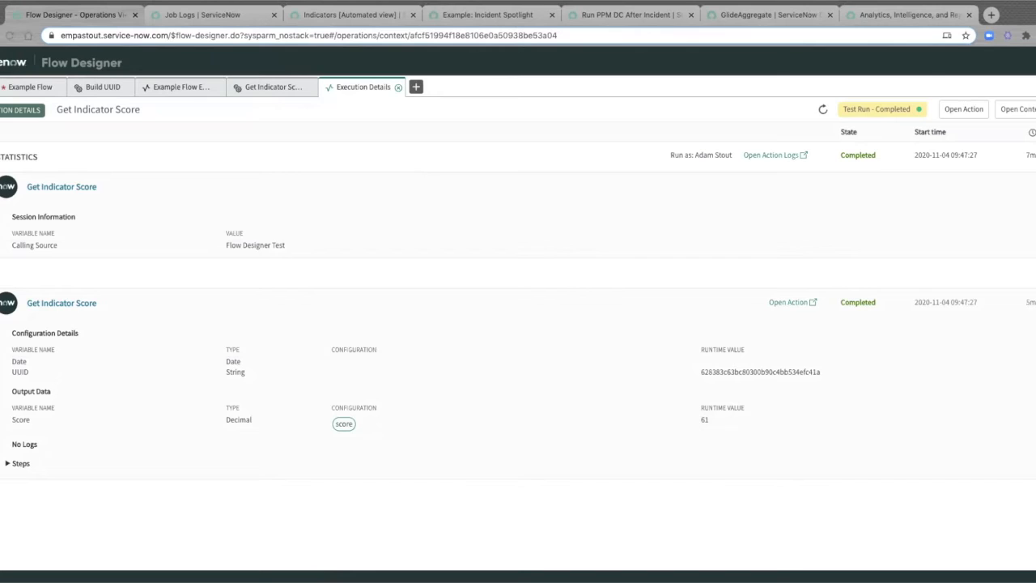
click(273, 90)
drag(575, 145, 369, 142)
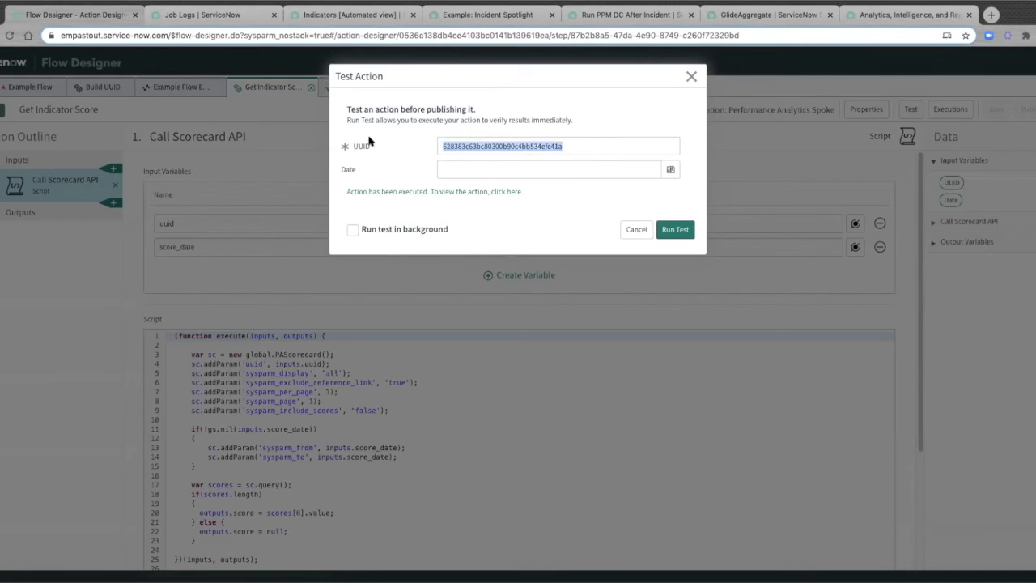
key(ctrl+v)
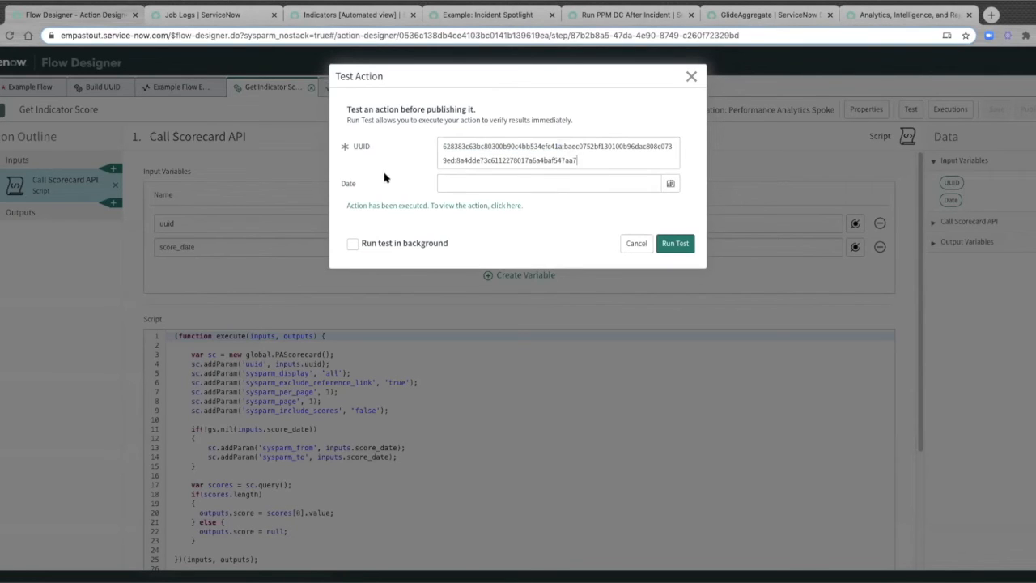
click(676, 244)
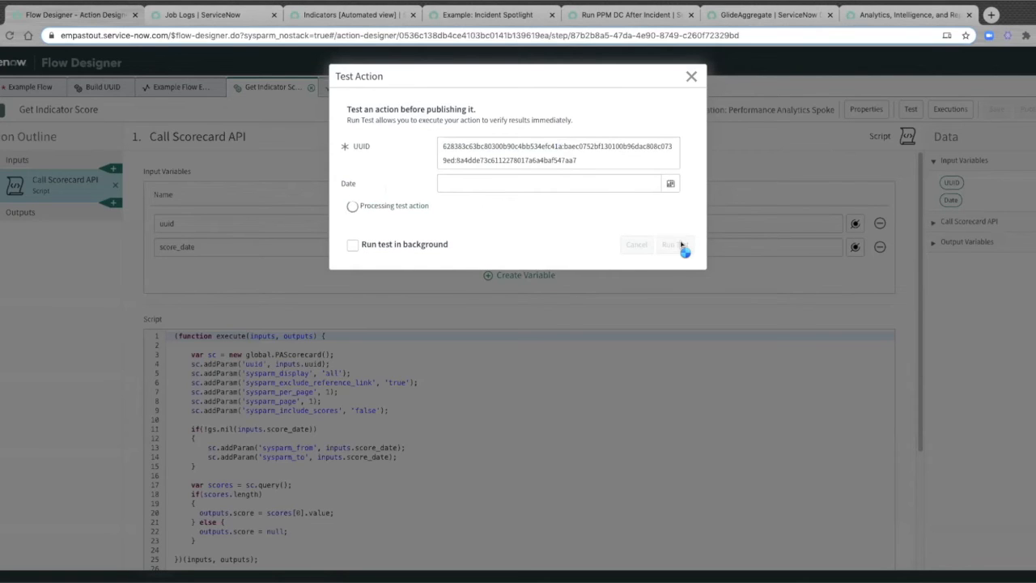
click(462, 202)
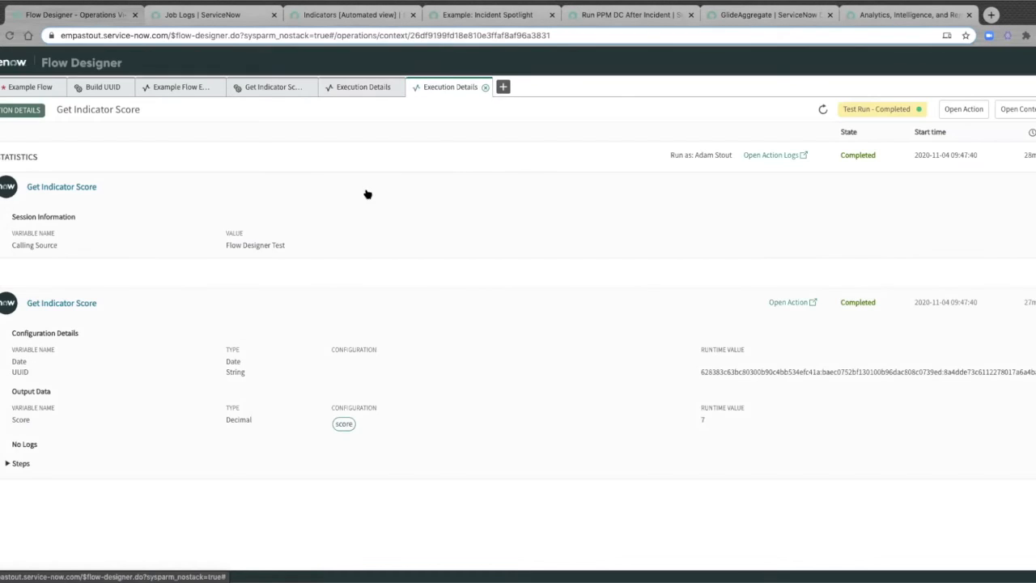
Compare the UUID and score values in the execution details of the two Get Indicator Score test runs
drag(742, 371, 1000, 382)
click(859, 438)
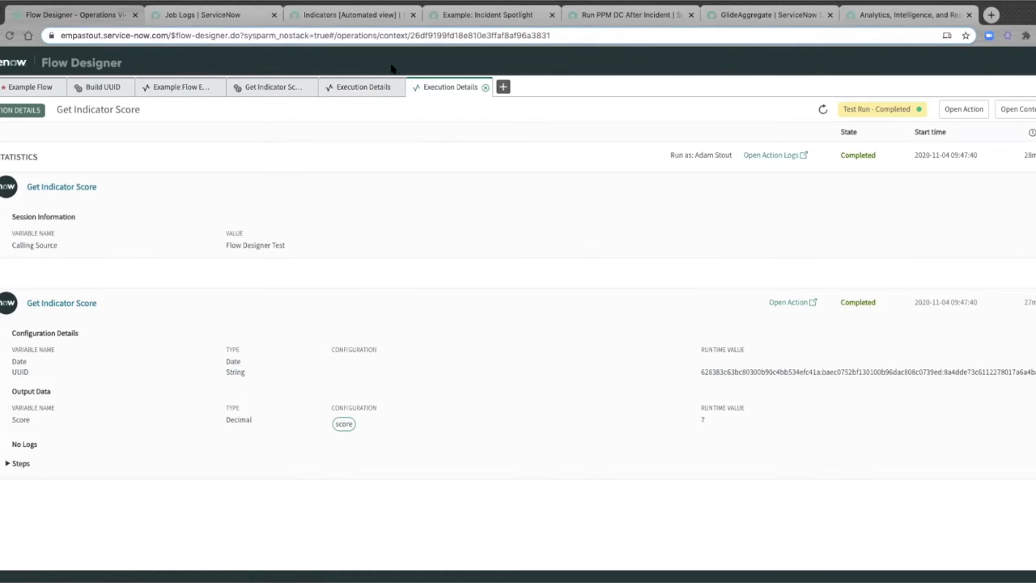
click(366, 87)
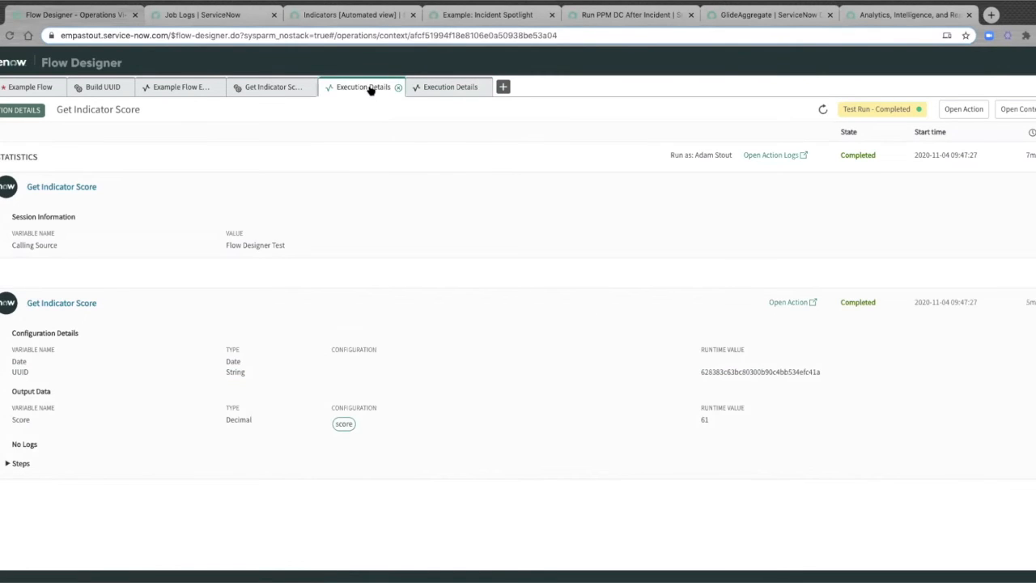
click(435, 87)
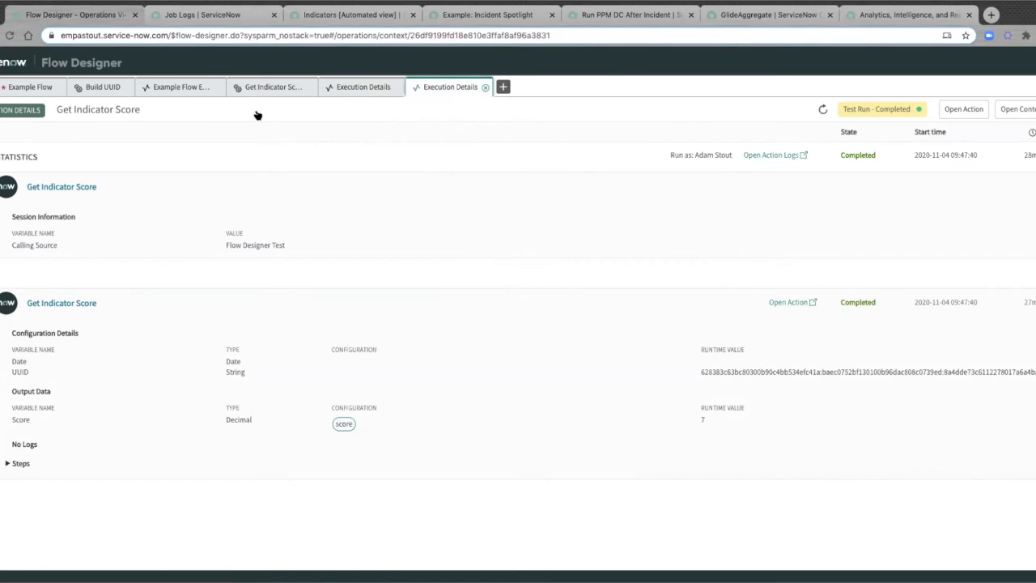
Return to the Example Flow subflow and dismiss its test dialog
click(24, 89)
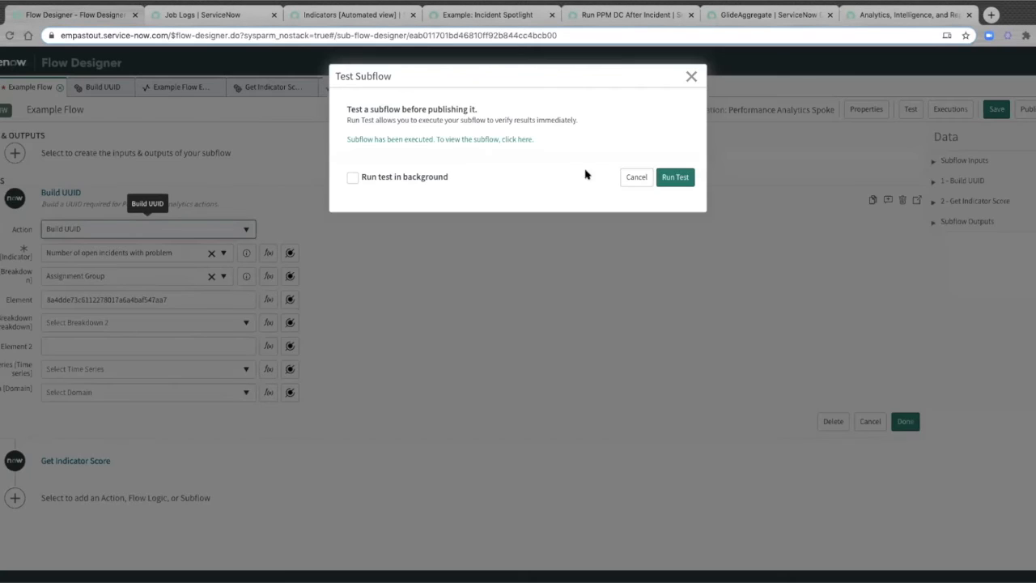
click(635, 176)
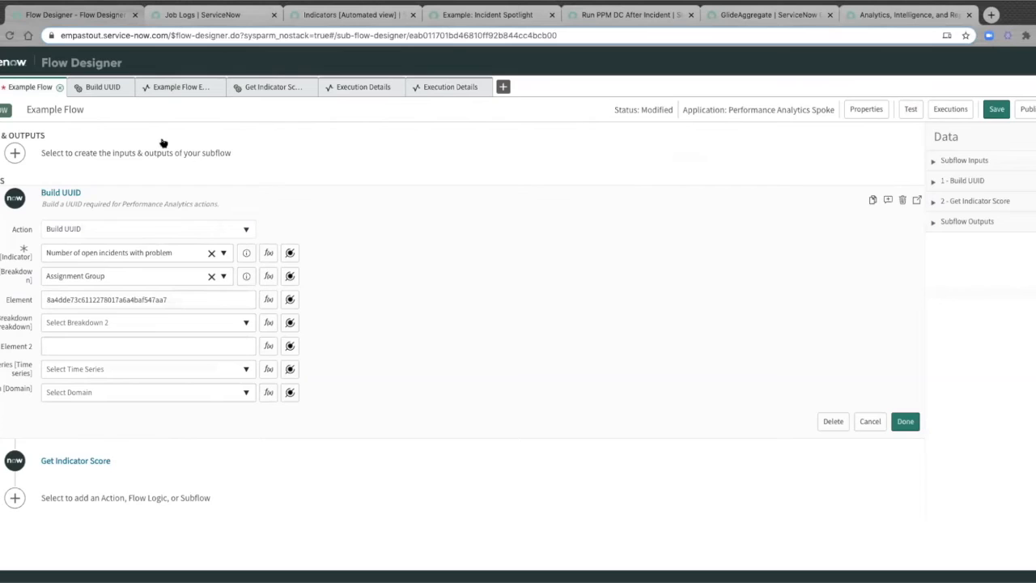
Open the PPM Job After Incident subflow from the list of subflows
click(12, 110)
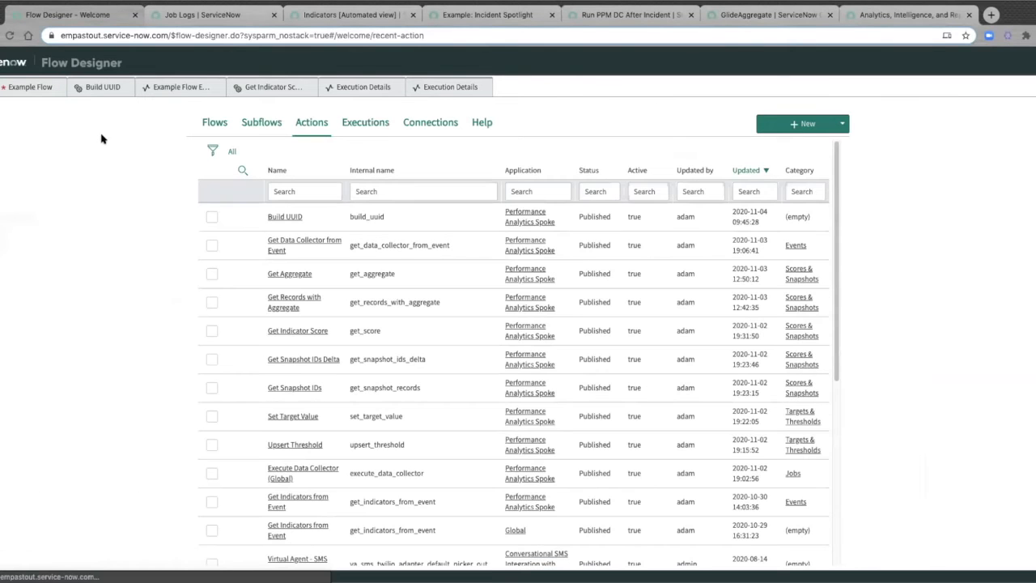
click(266, 123)
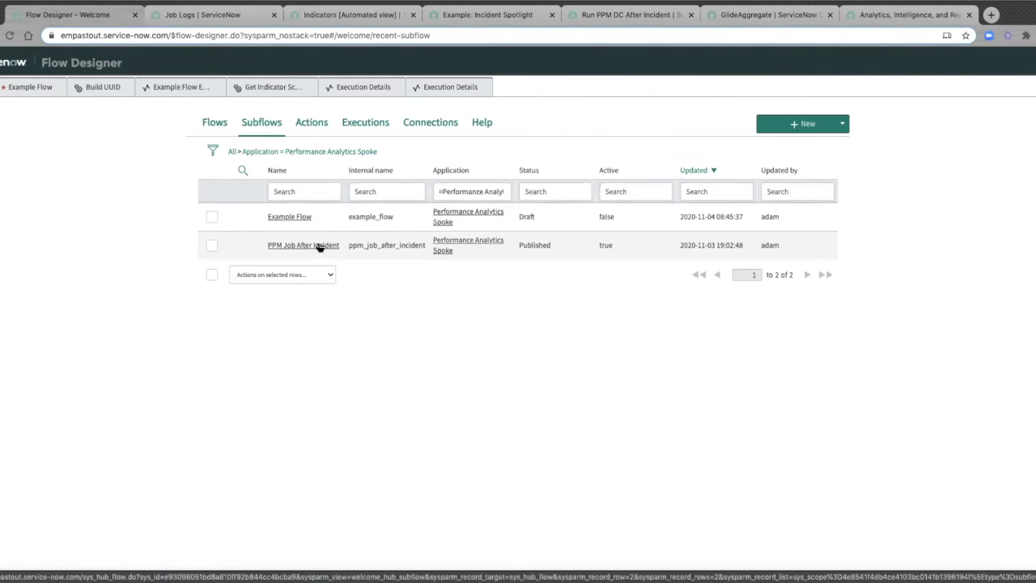
click(320, 247)
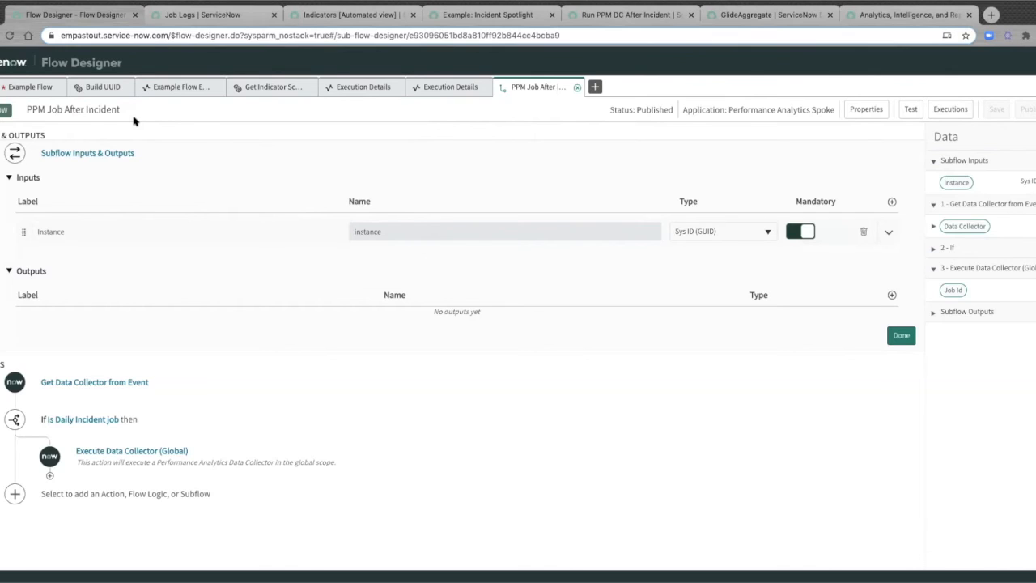
Examine the settings of the Get Data Collector from Event action, the Is Daily Incident job condition and the Execute Data Collector (Global) action
click(127, 385)
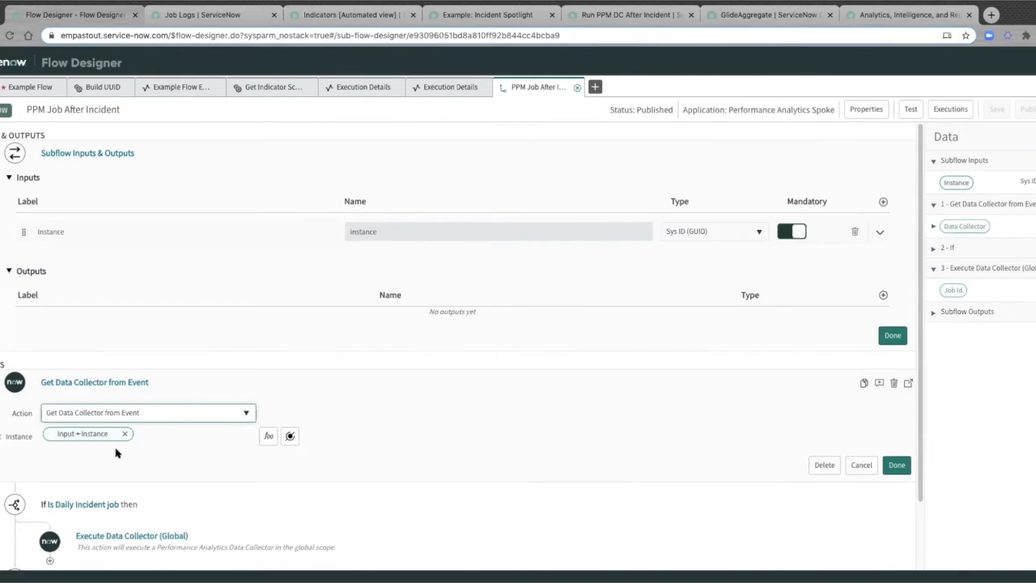
scroll(162, 437, down, 1)
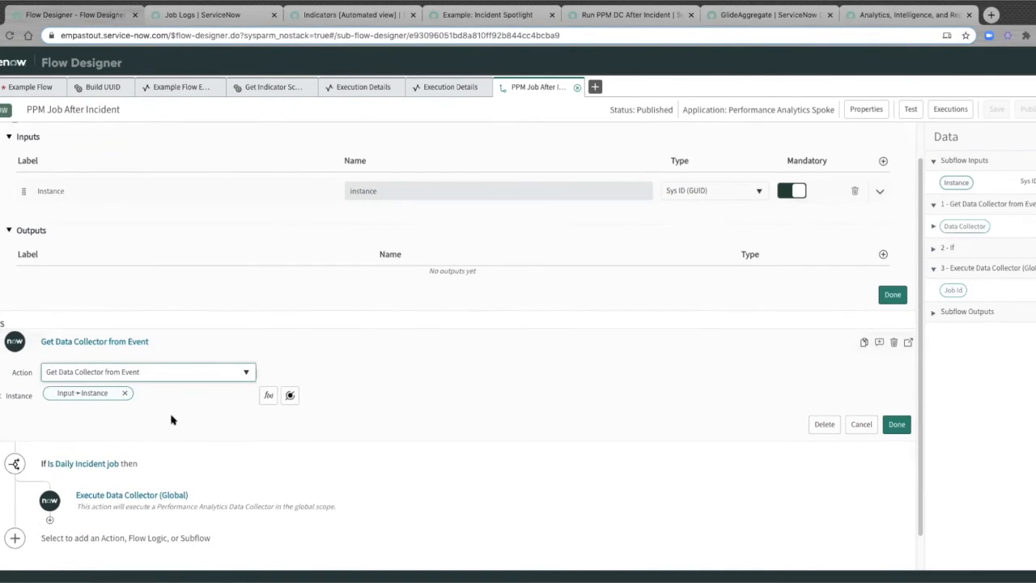
click(97, 463)
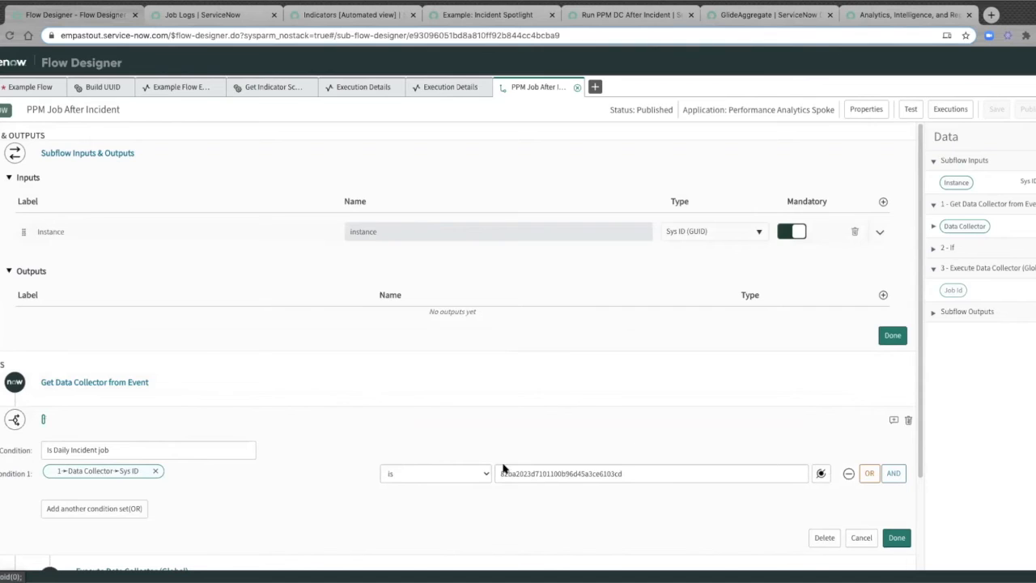
scroll(235, 453, down, 3)
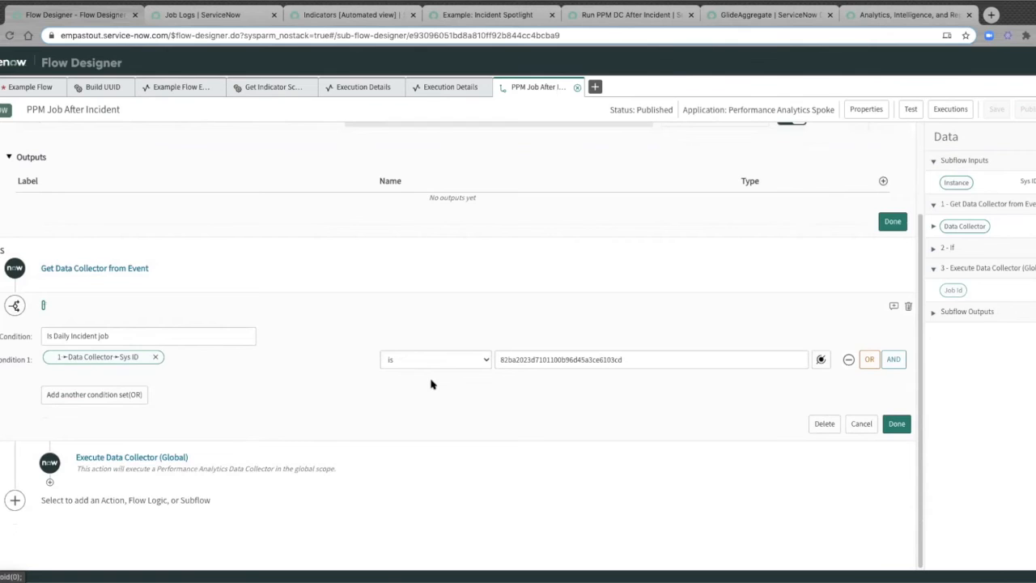
click(150, 458)
scroll(220, 454, down, 1)
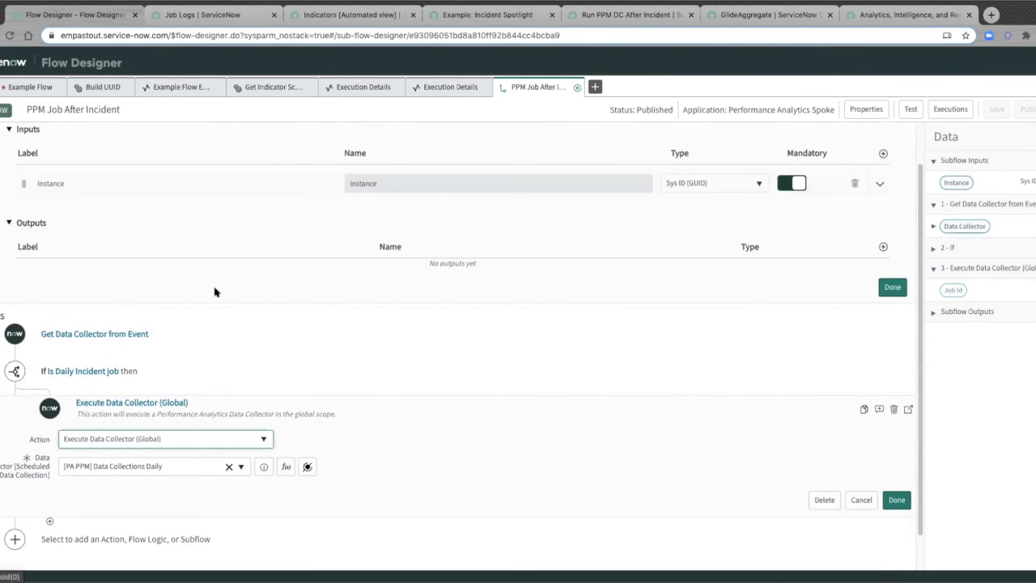
click(225, 15)
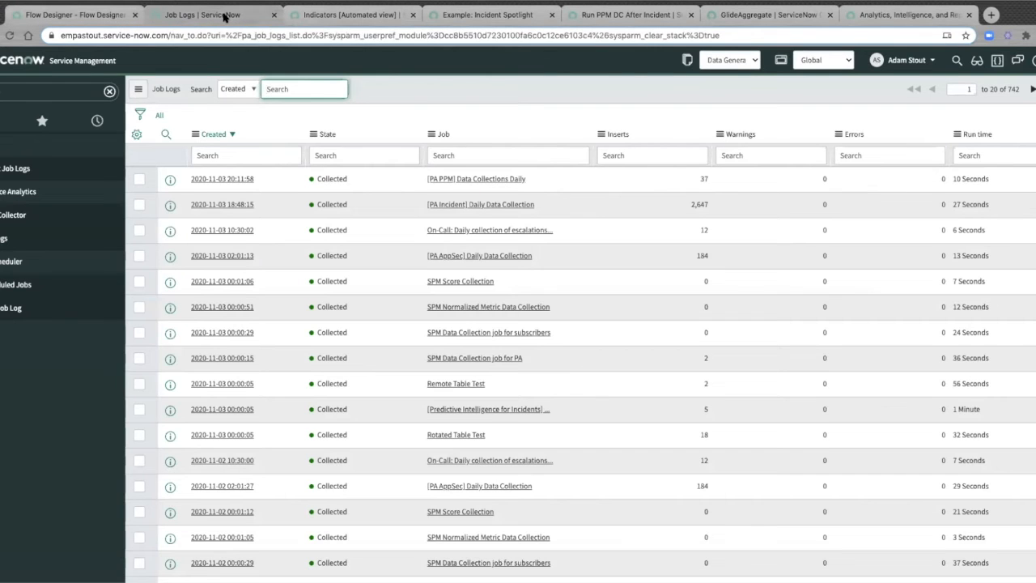
click(219, 206)
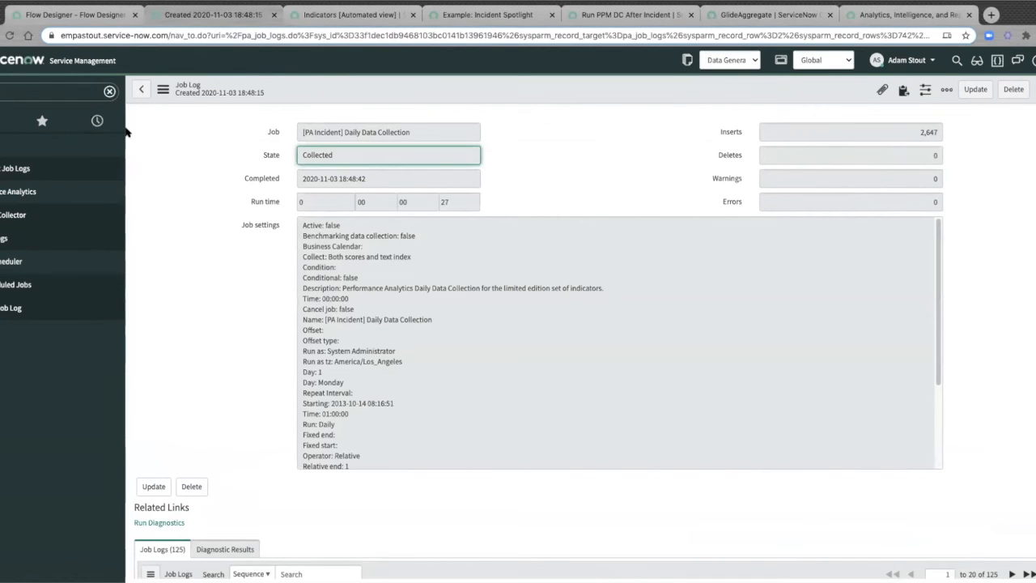
key(shift+Tab)
key(ctrl+c)
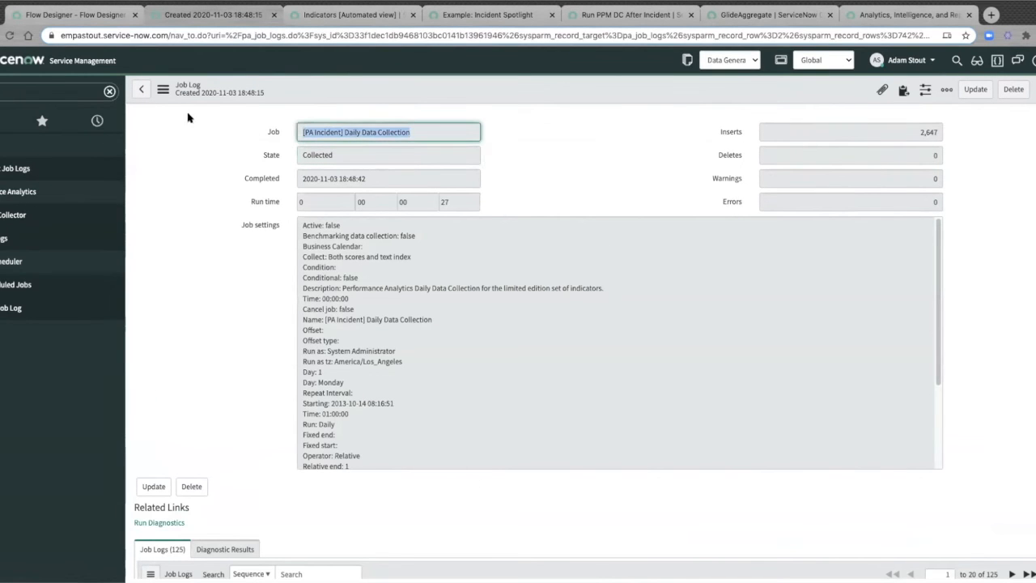
Find [PA Incident] Daily Data Collection among the scheduled data collections by its copied name and execute the job immediately
click(47, 91)
text(coll)
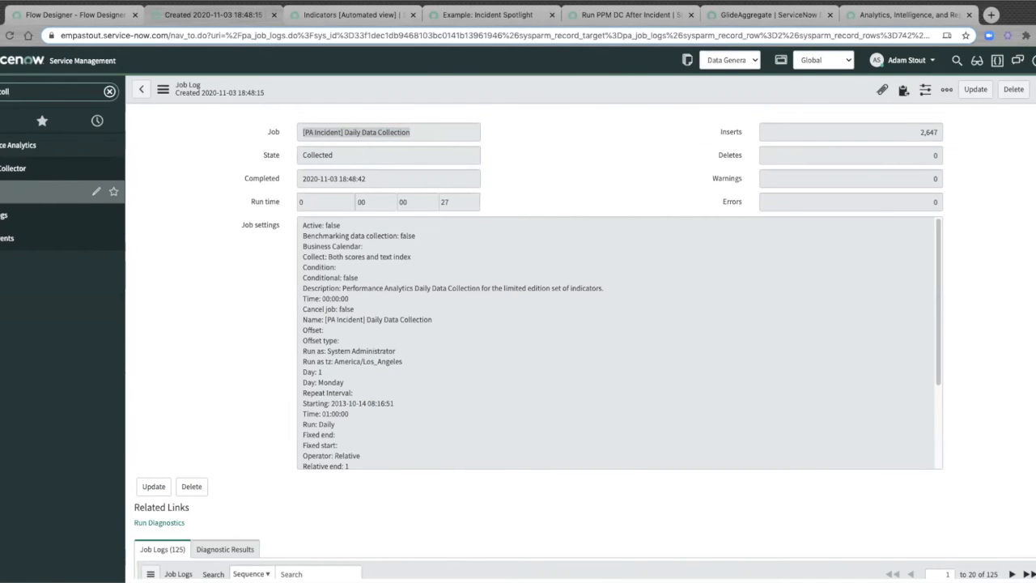
click(10, 192)
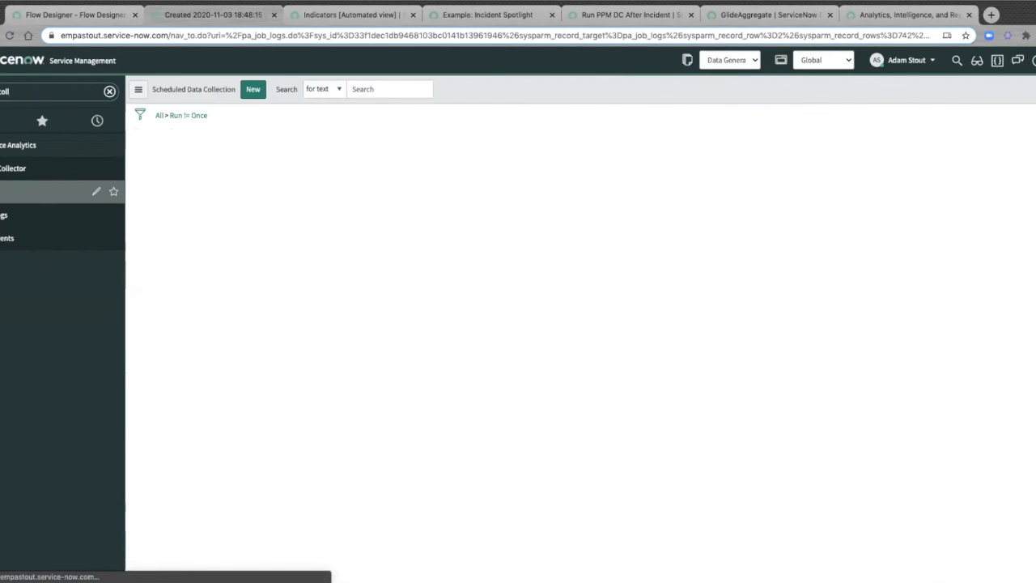
click(259, 155)
key(ctrl+v)
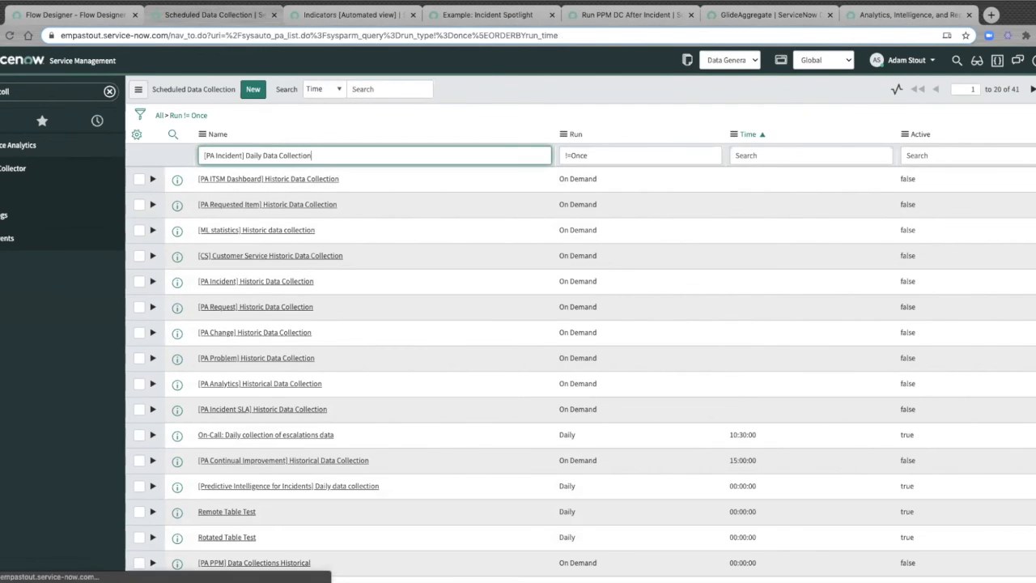
key(Return)
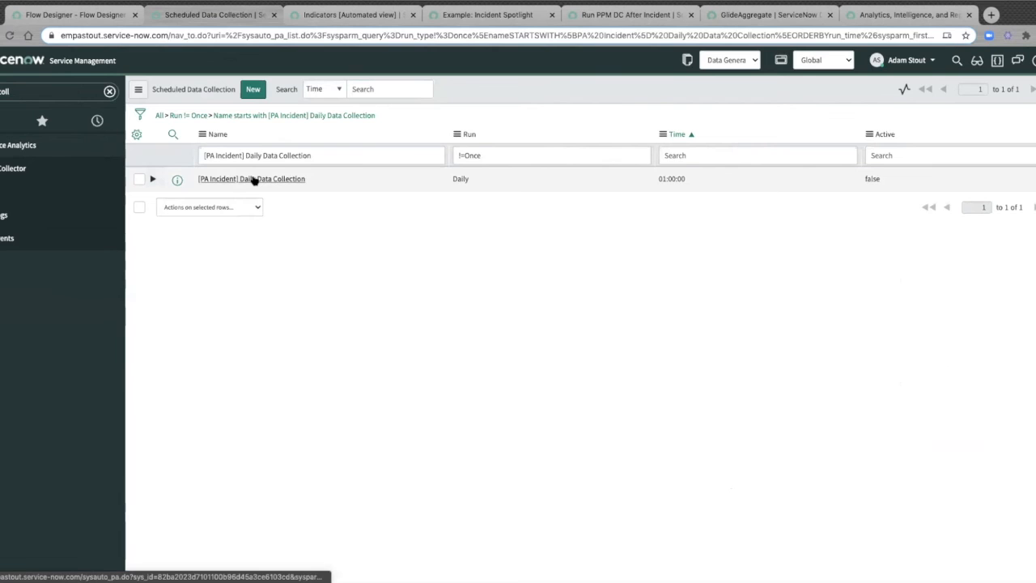
click(253, 179)
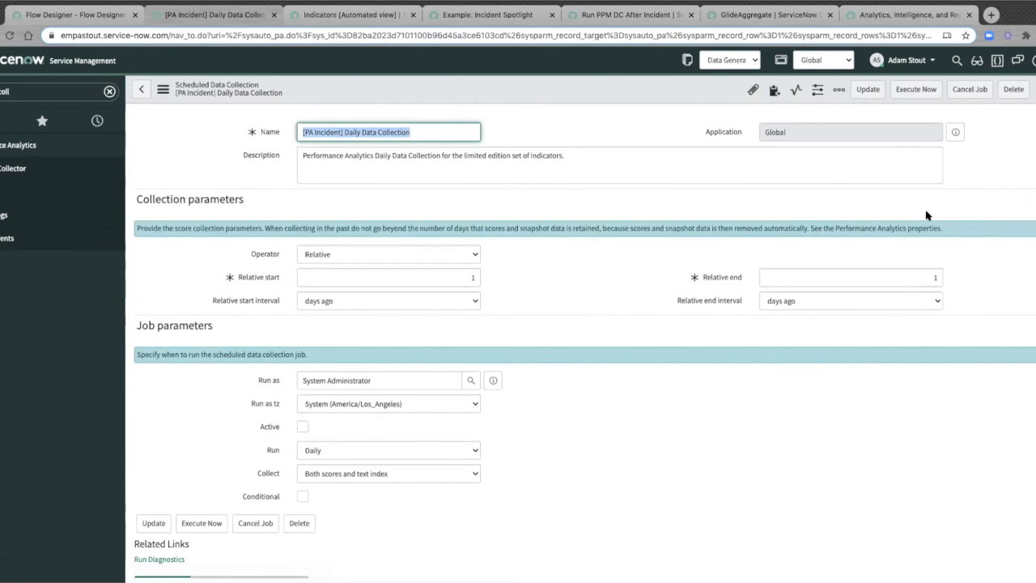
click(910, 92)
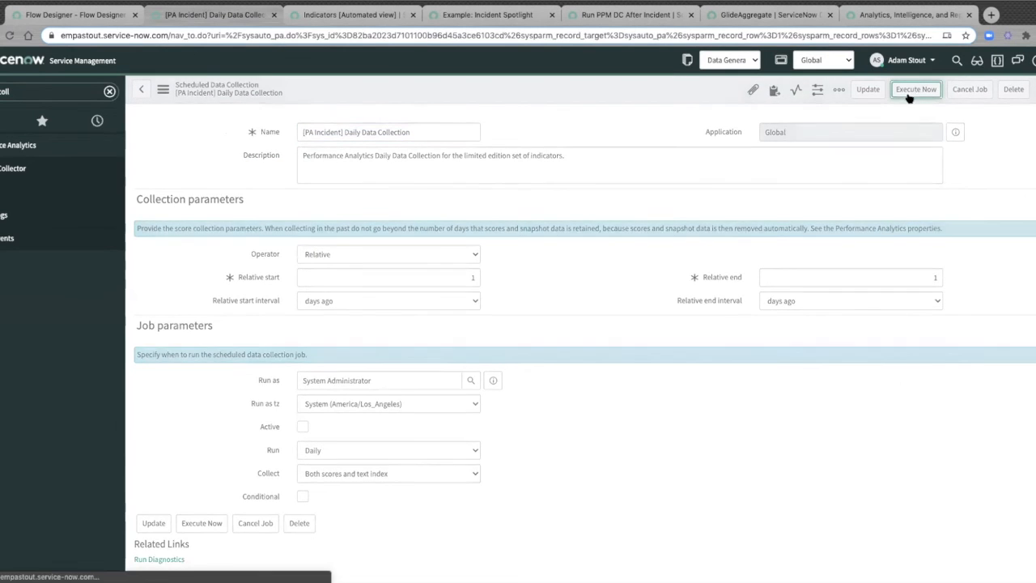
Open the job logs and refresh the list to check the state of the latest data collection jobs
click(63, 215)
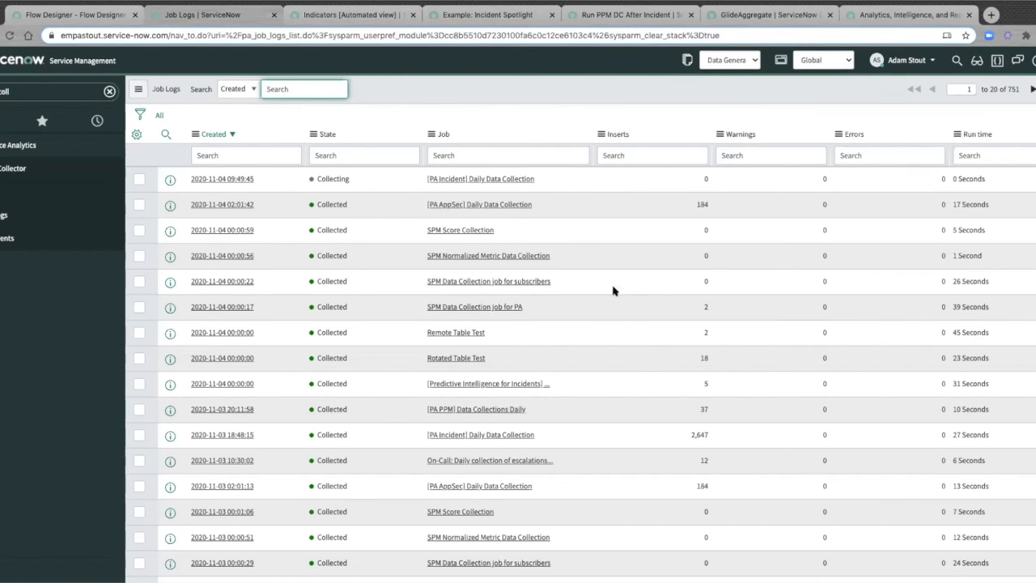
click(384, 100)
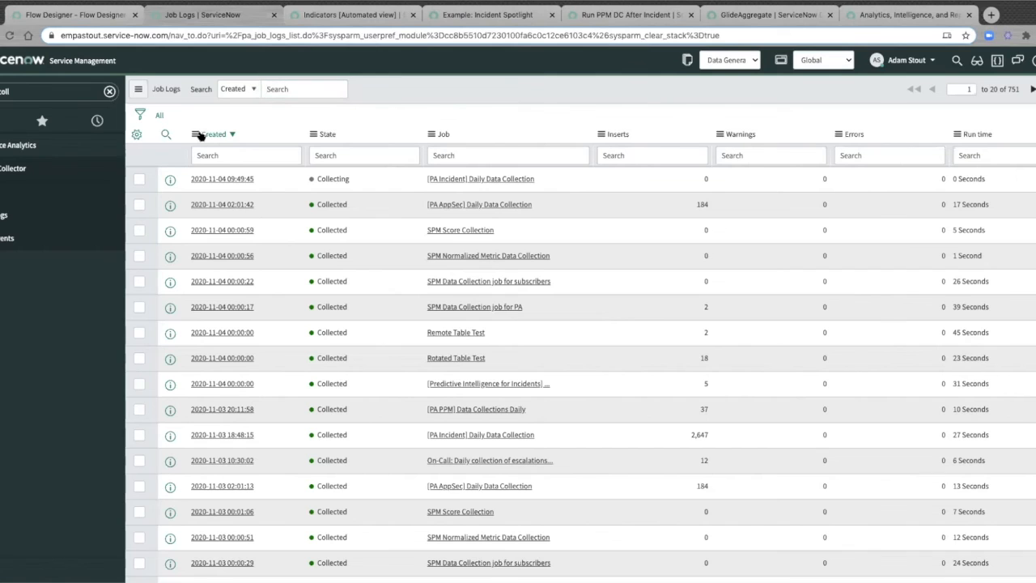
click(159, 116)
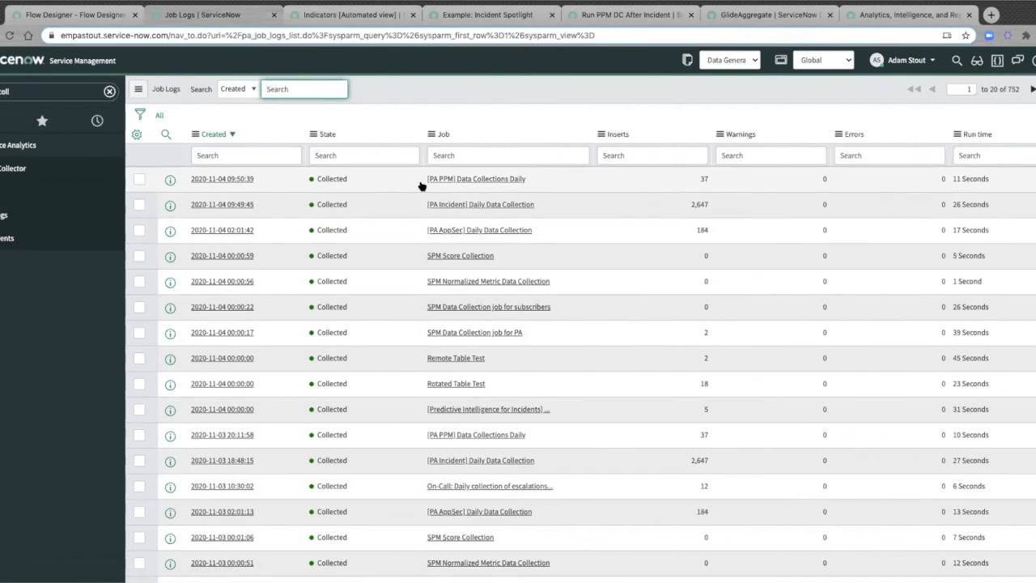
Open the data collection events and check the processed times of the two newest pa.job.dc.ended.ok events
click(17, 238)
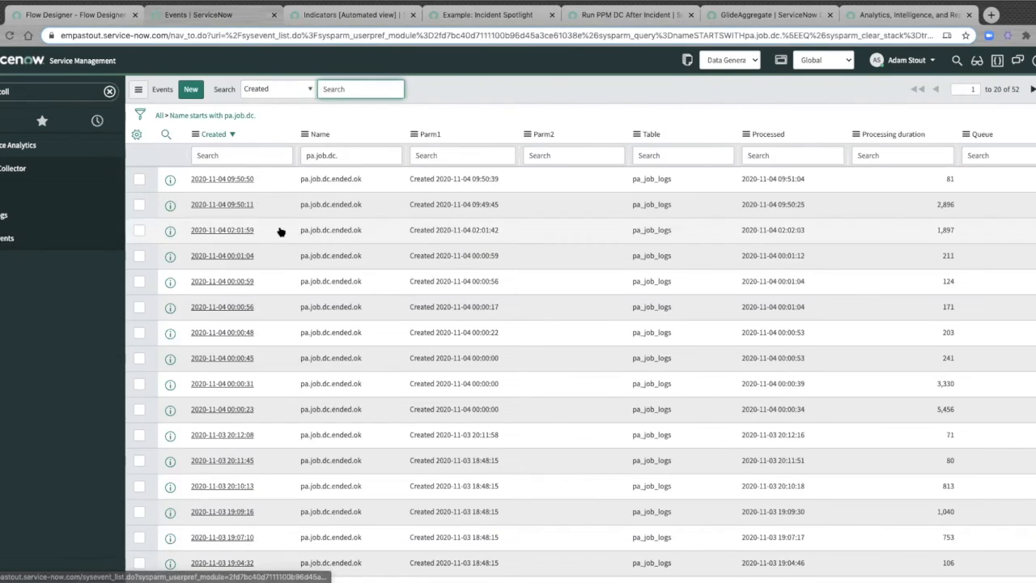
drag(734, 207, 812, 208)
drag(739, 179, 811, 180)
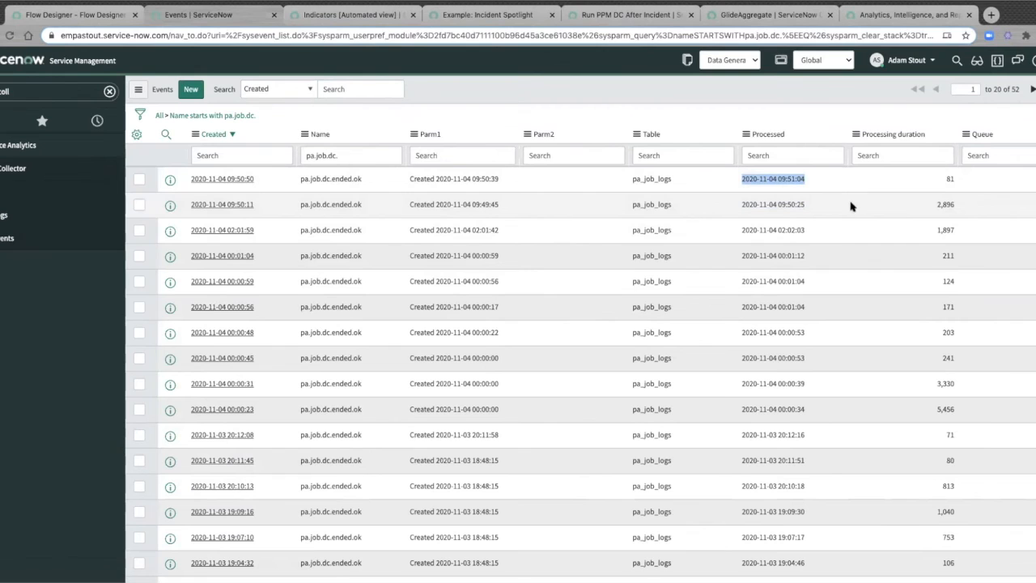
click(231, 205)
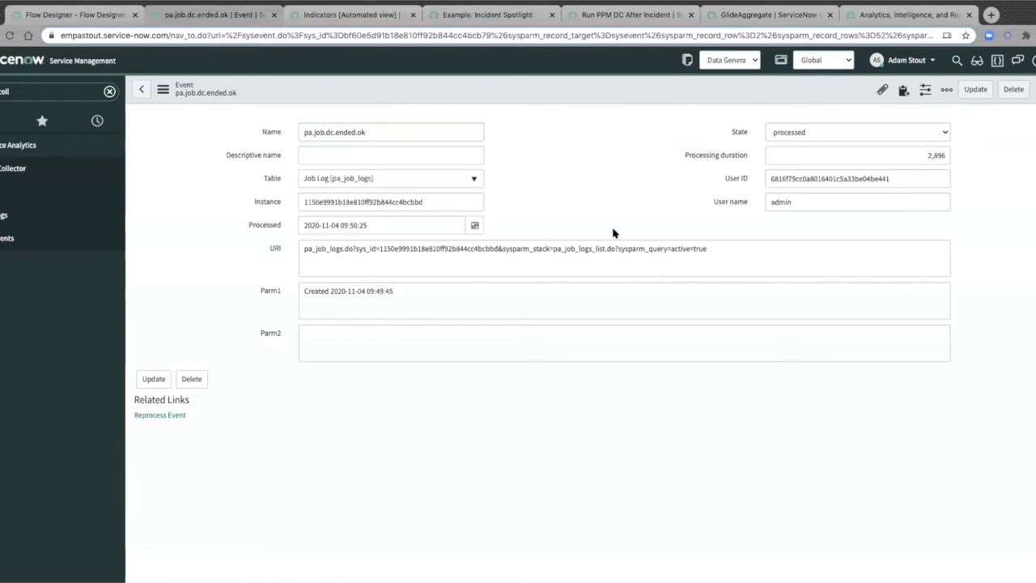
double_click(385, 207)
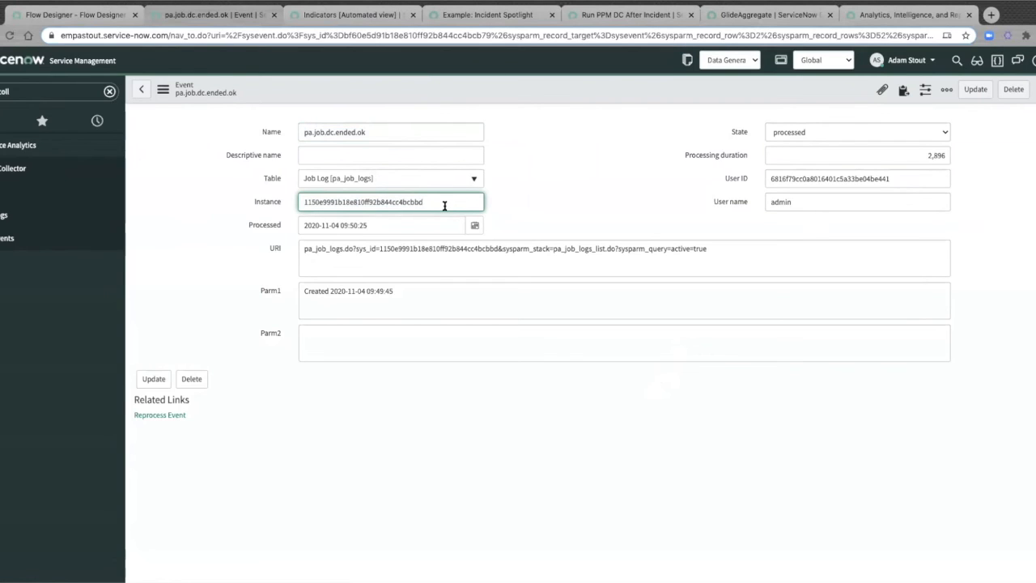
double_click(793, 178)
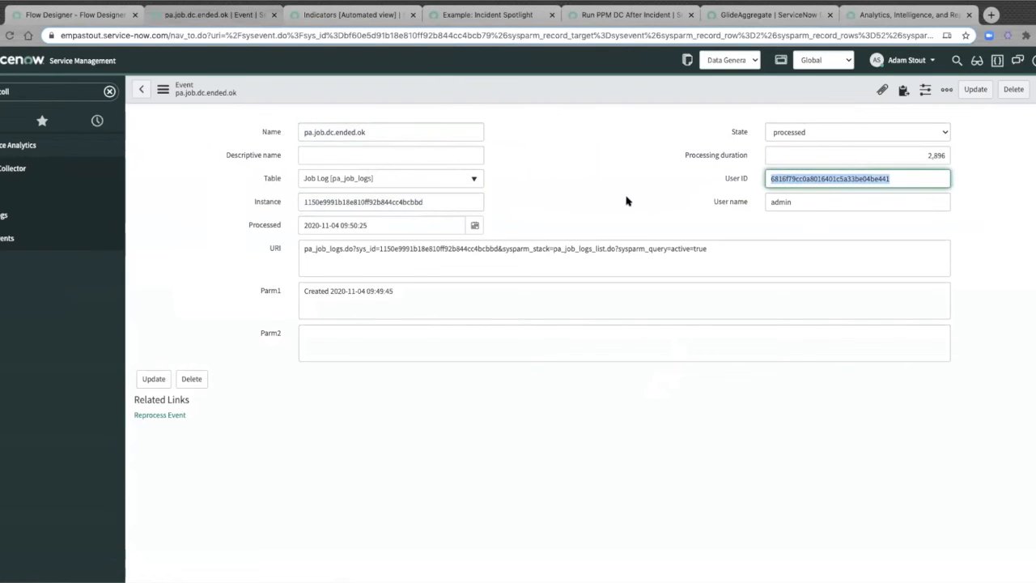
key(Tab)
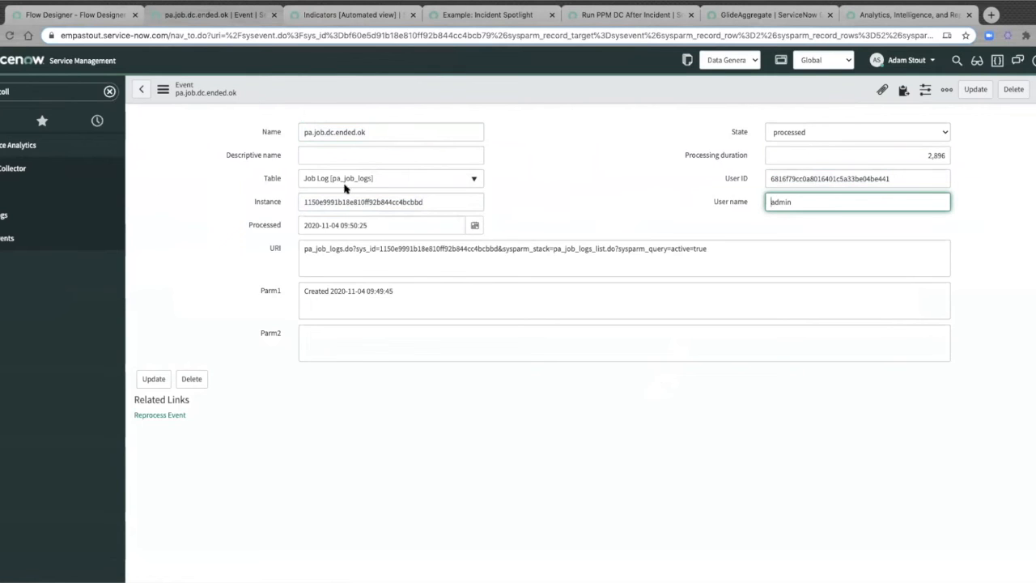
Return to Flow Designer, close the first Get Indicator Score execution details and dismiss the action's test dialog
click(72, 17)
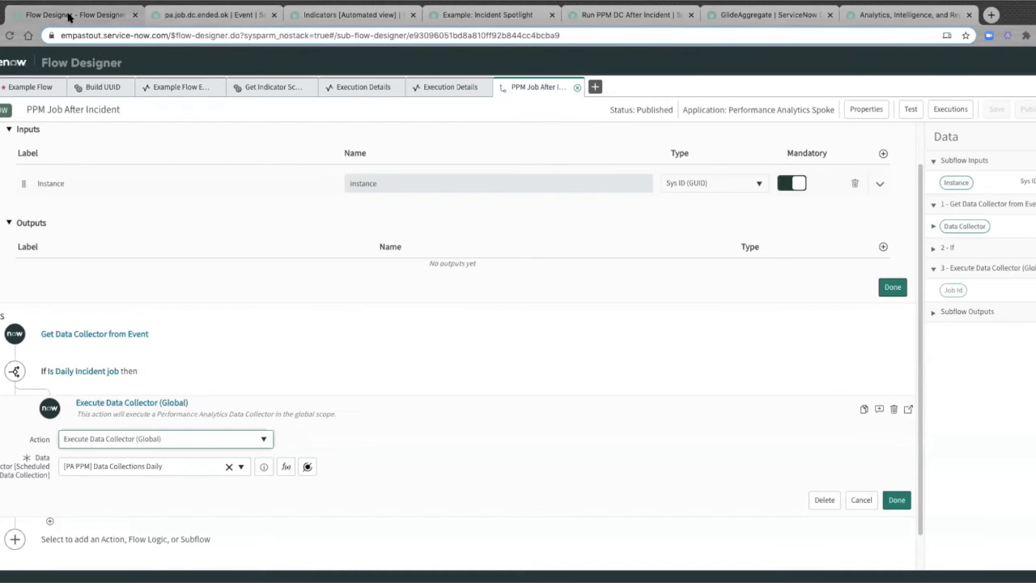
click(384, 87)
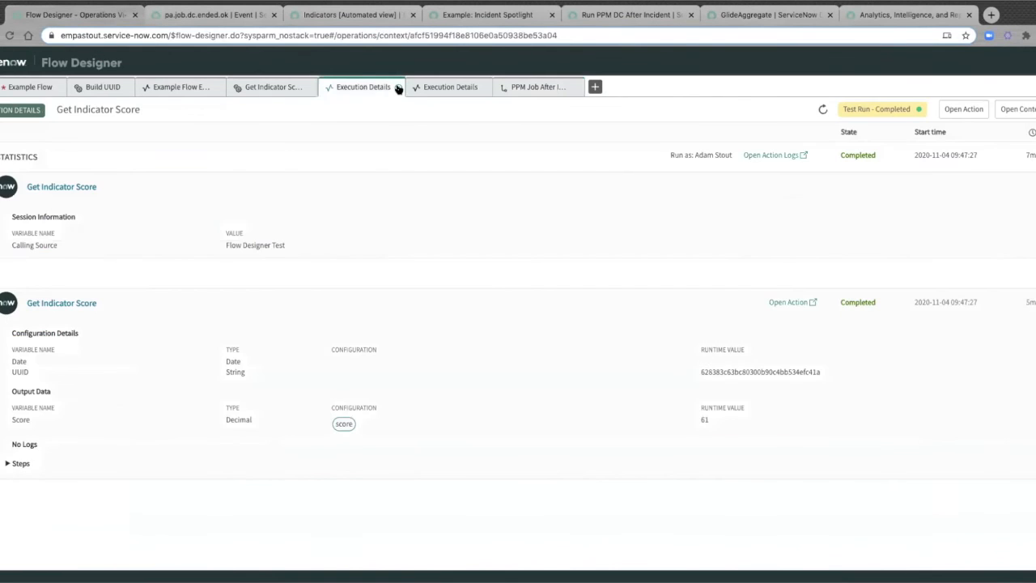
click(398, 88)
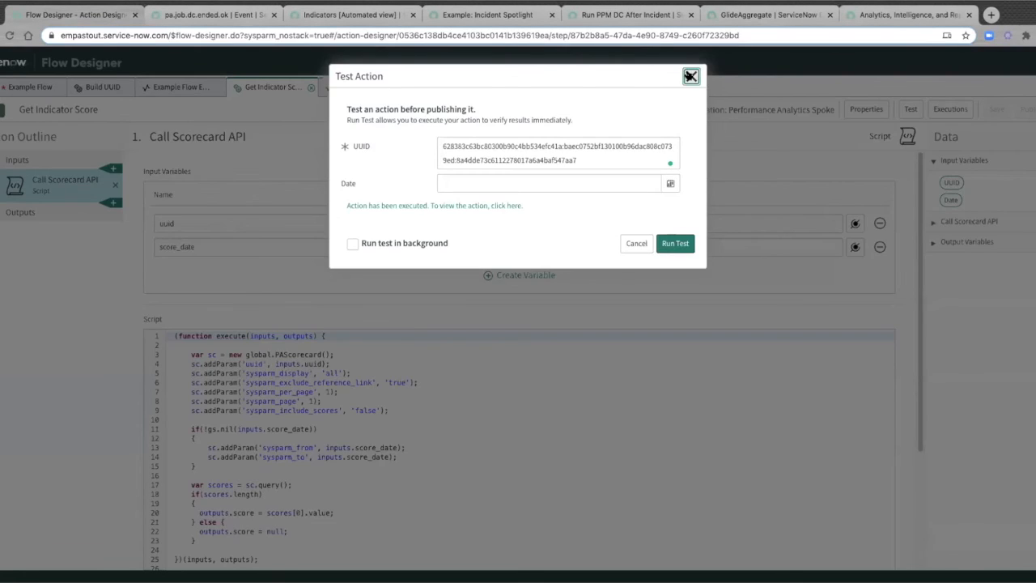
click(690, 76)
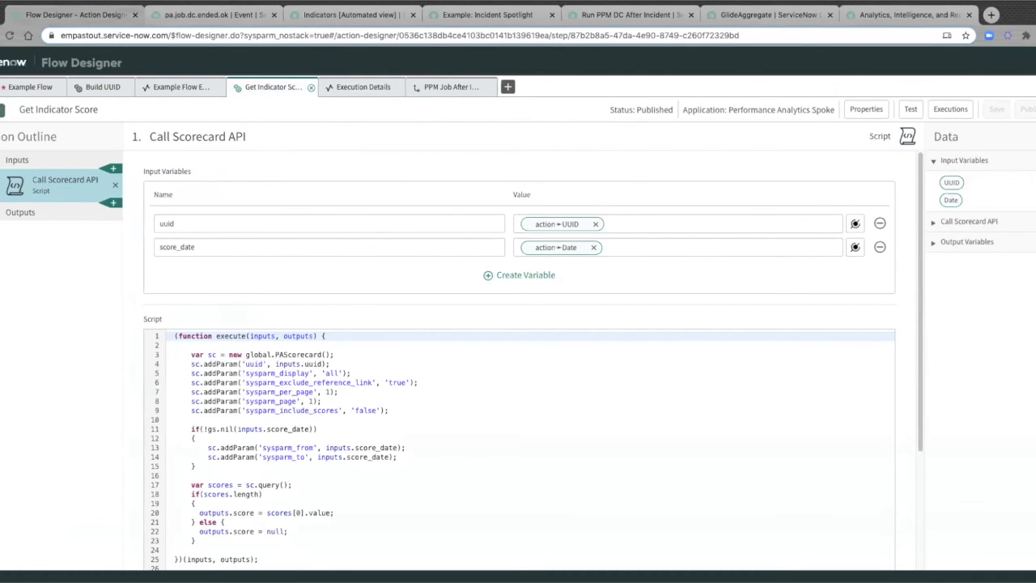
click(0, 88)
click(375, 128)
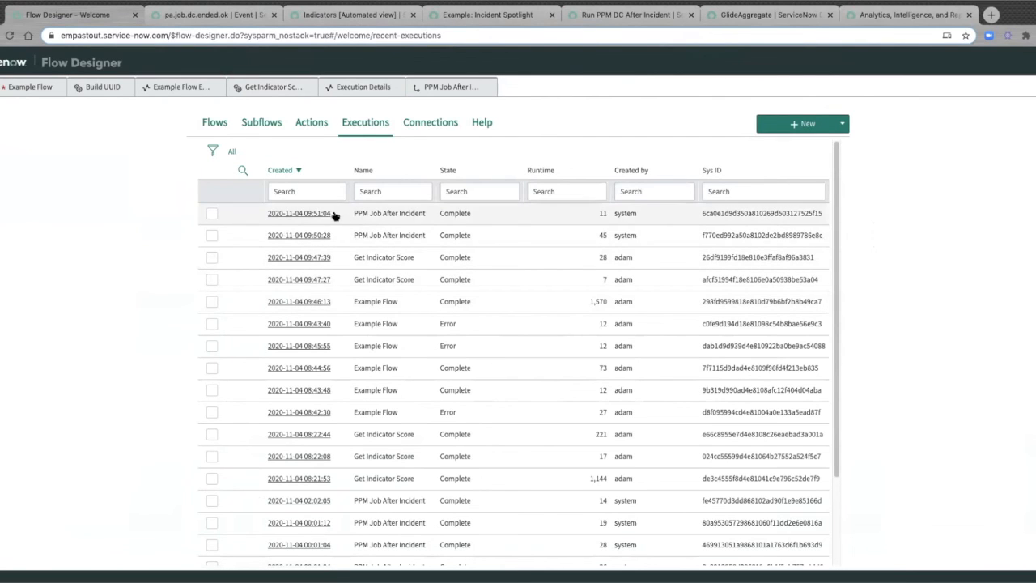
drag(357, 235, 431, 236)
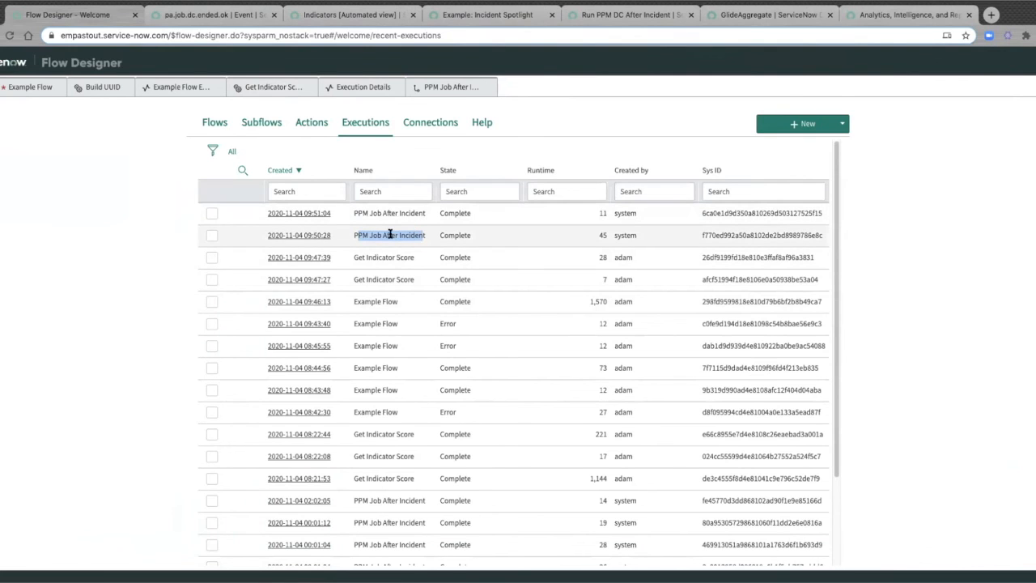
click(297, 236)
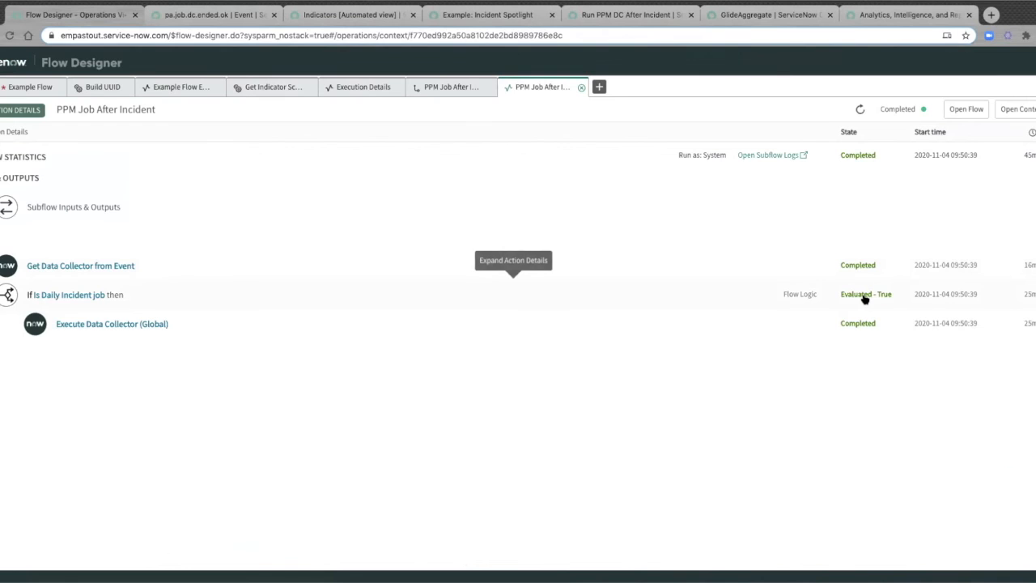
click(21, 87)
click(1, 87)
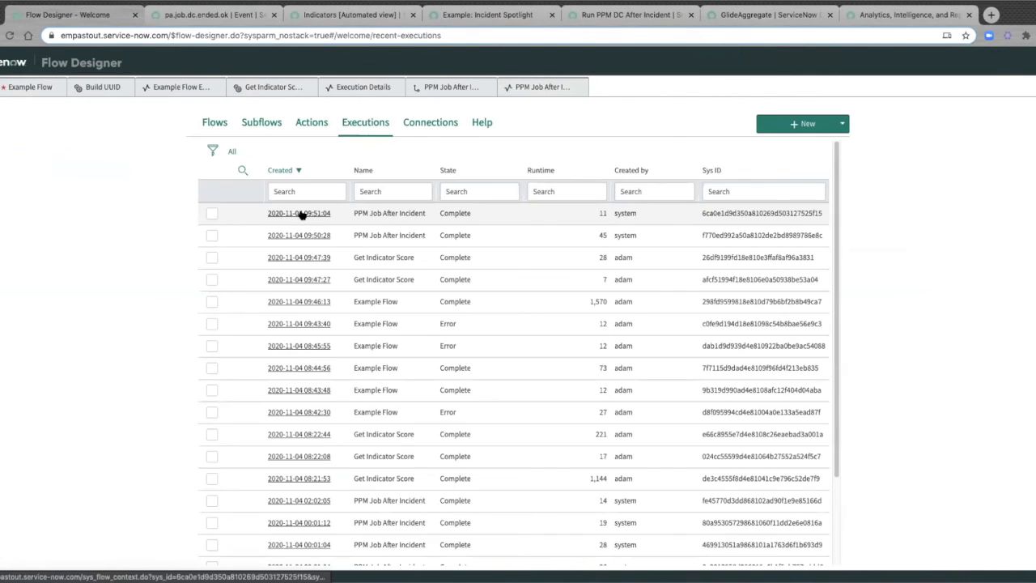
click(300, 212)
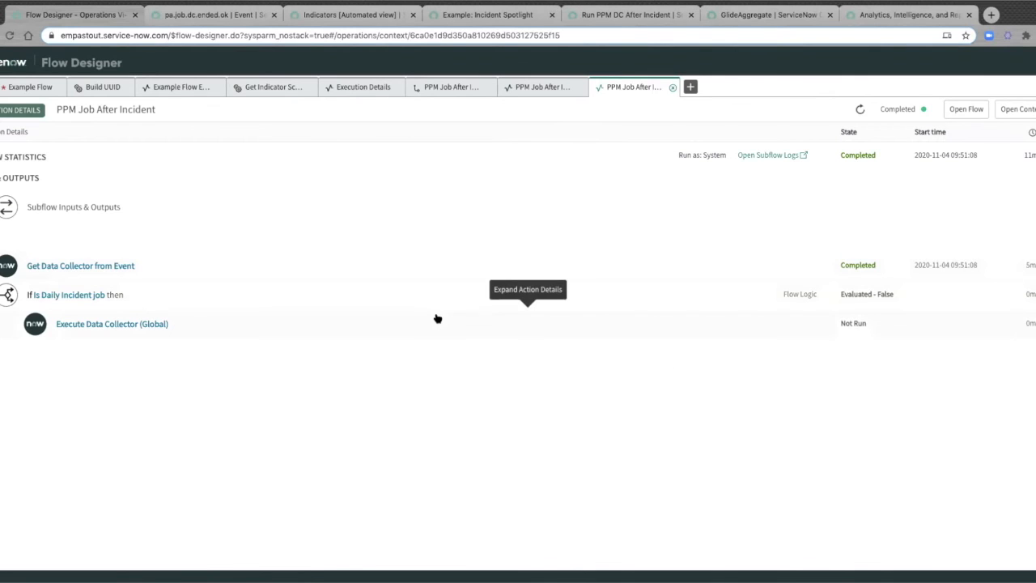
Go back to the Example Flow subflow with its Build UUID action settings
click(174, 87)
click(87, 88)
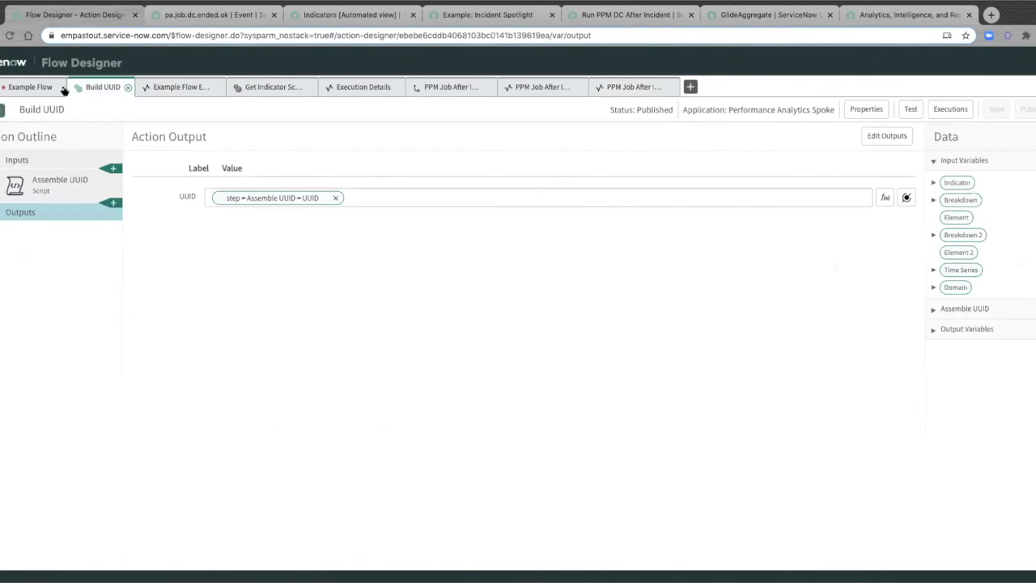
click(30, 87)
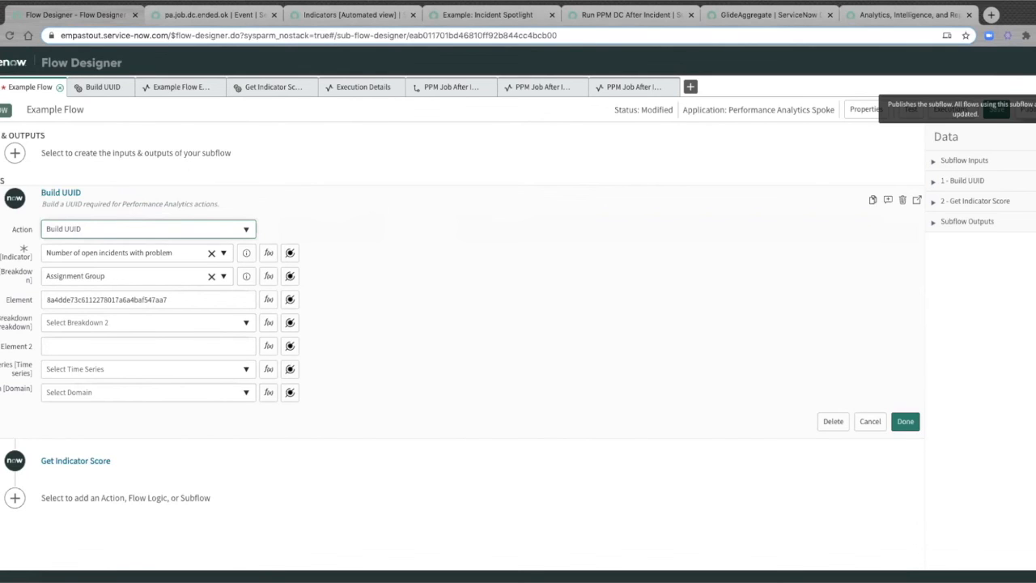
click(733, 149)
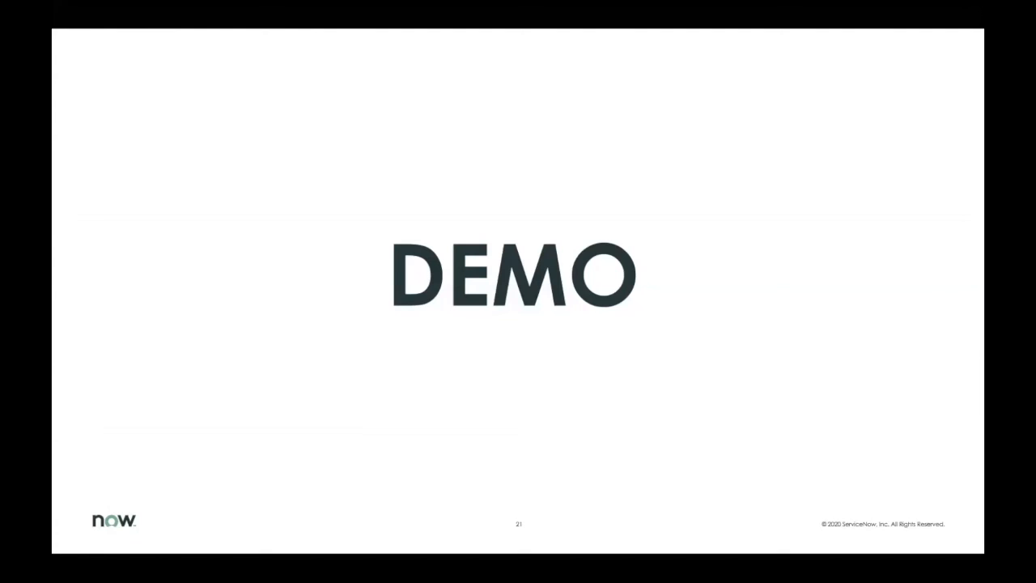
key(Right)
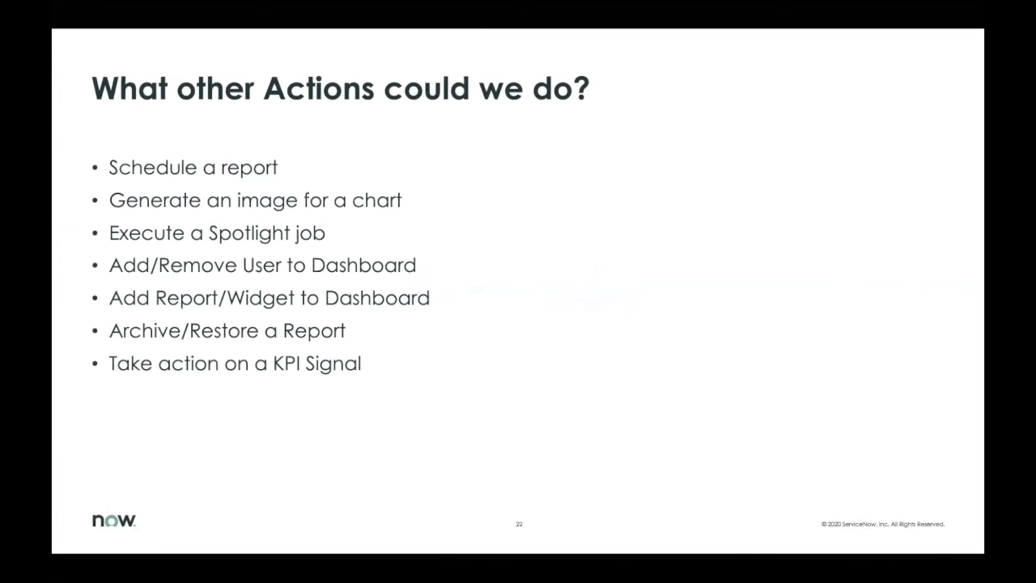